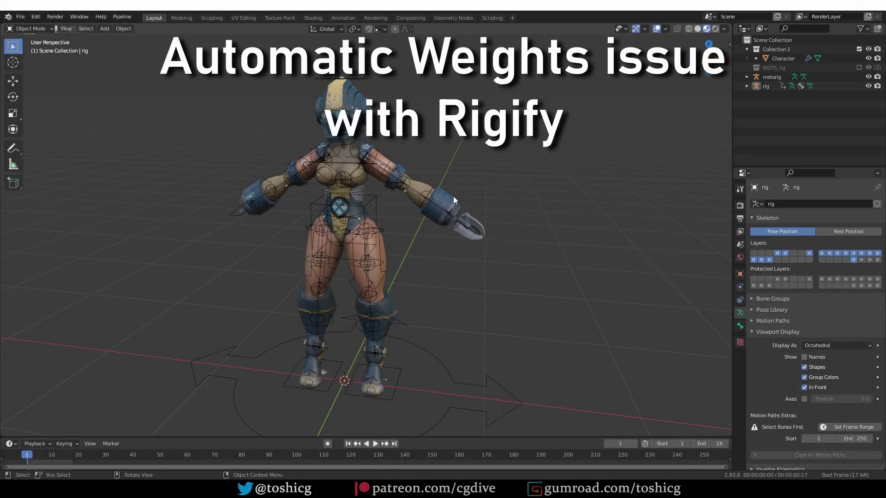
Parent Character to the rig with automatic weights, then view it in Solid shading without overlays
click(455, 196)
shift+click(461, 223)
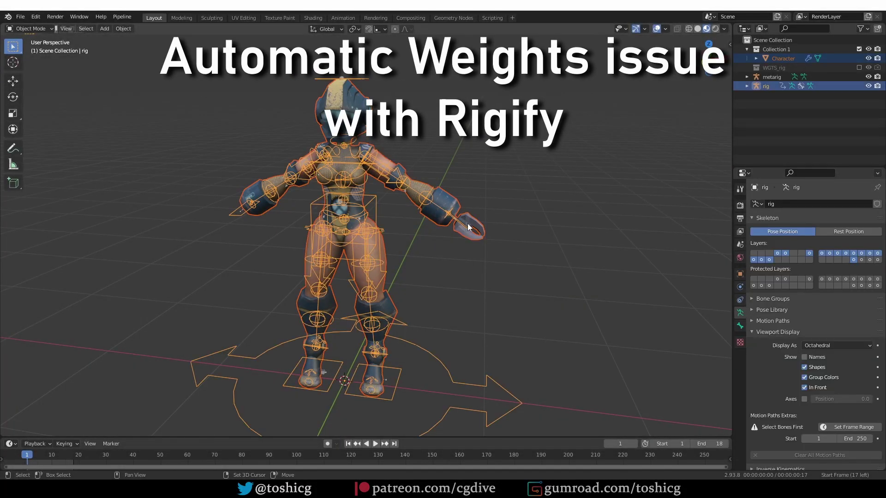
key(ctrl+p)
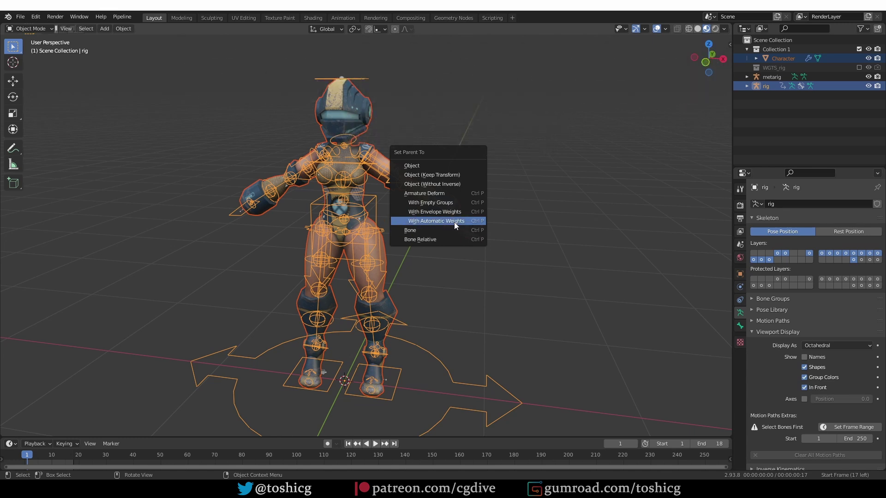
click(454, 222)
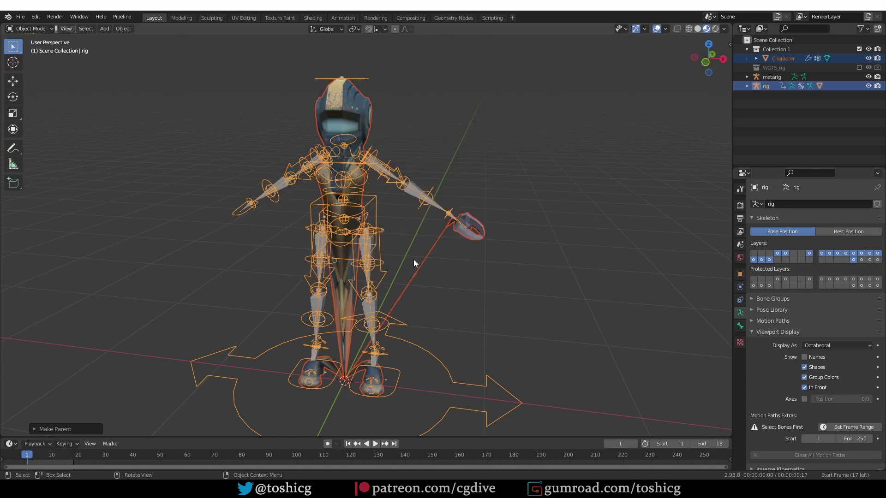
click(698, 29)
key(shift+alt+z)
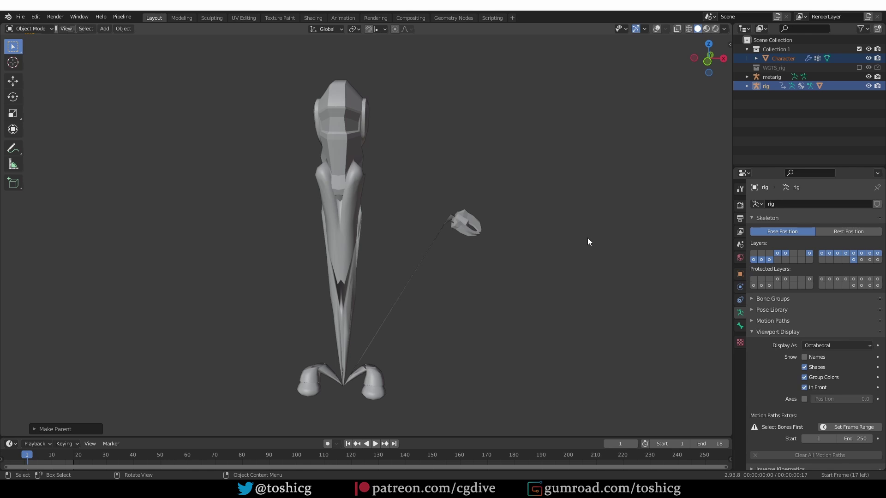
Bring up and dismiss the splash screen to return to the undeformed character and rig
click(9, 17)
click(27, 28)
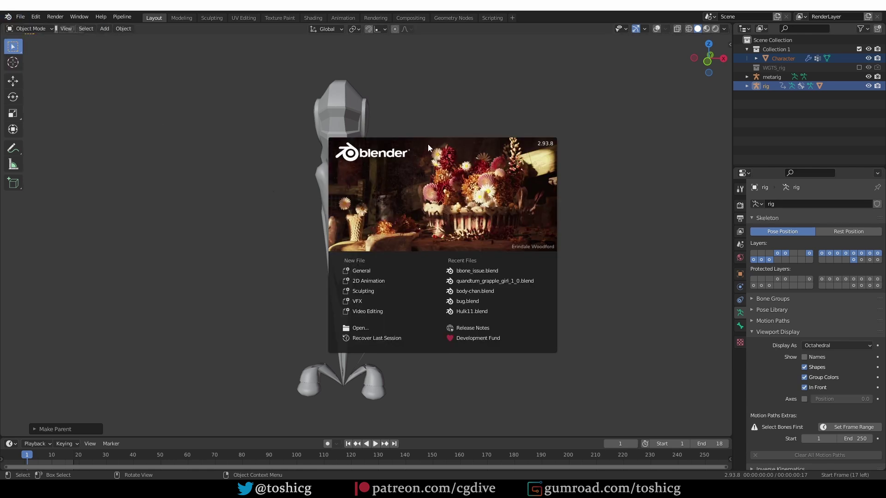
click(597, 225)
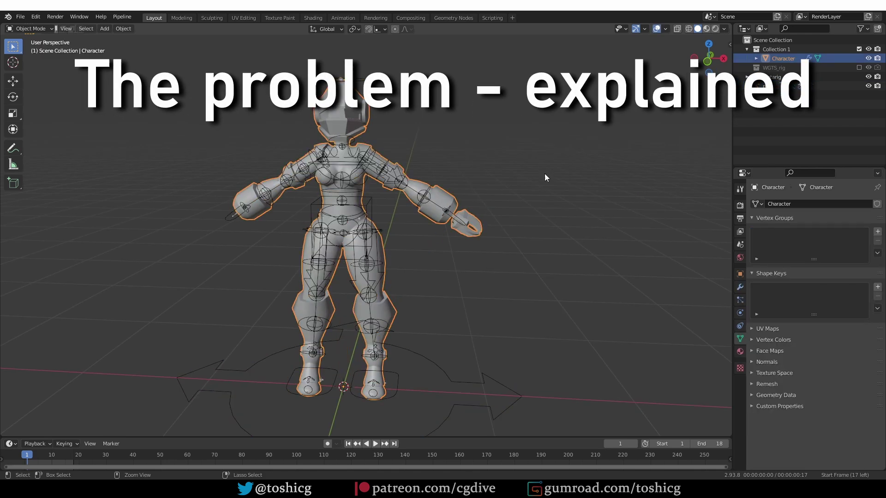
Orbit the view slightly around the undeformed character and its rig
middle_drag(432, 245, 418, 241)
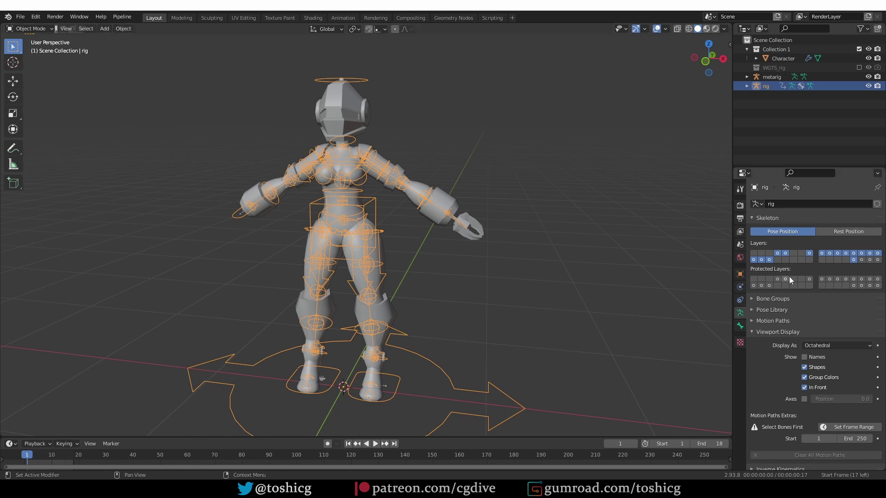
Show only the deform bone layer and display the bones as B-Bones
click(861, 260)
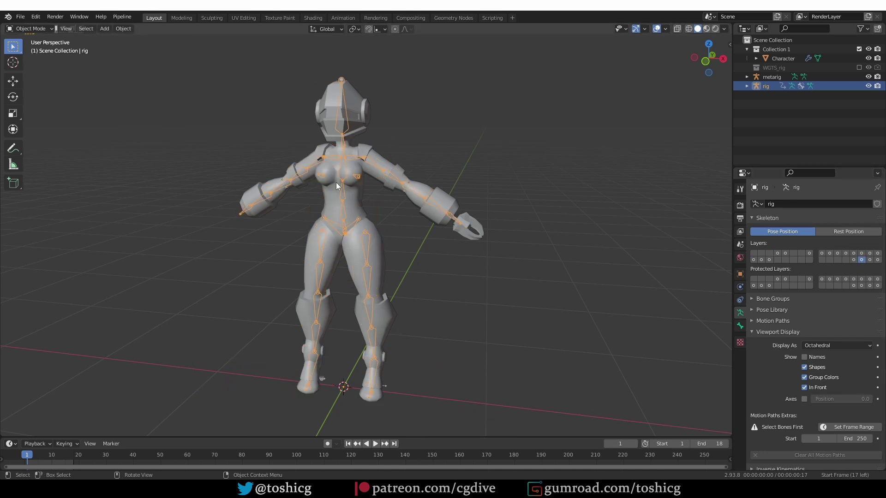
scroll(336, 182, up, 1)
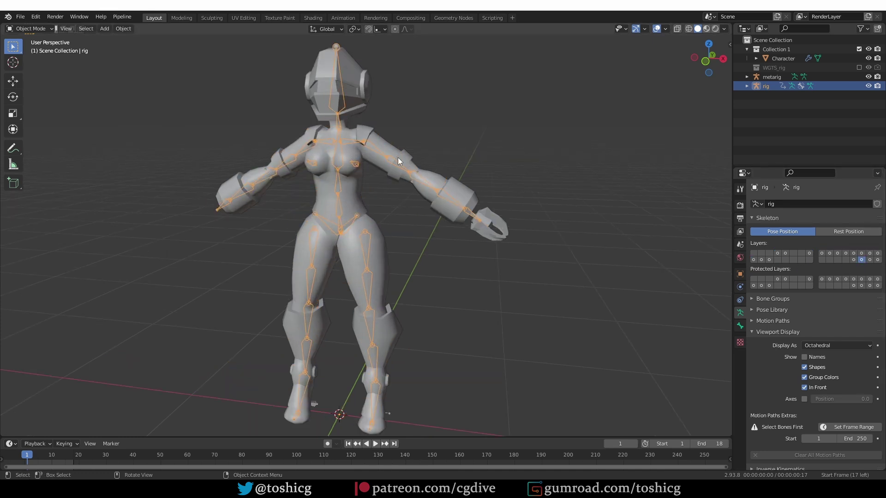
click(813, 345)
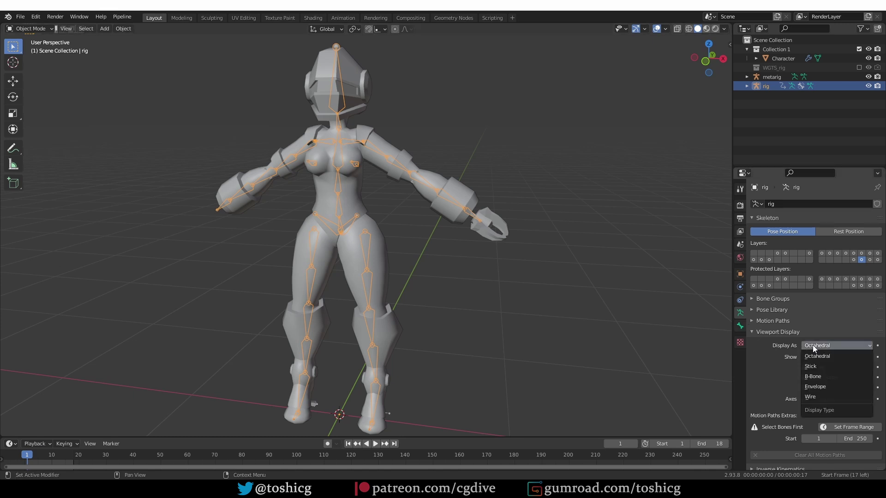
click(824, 376)
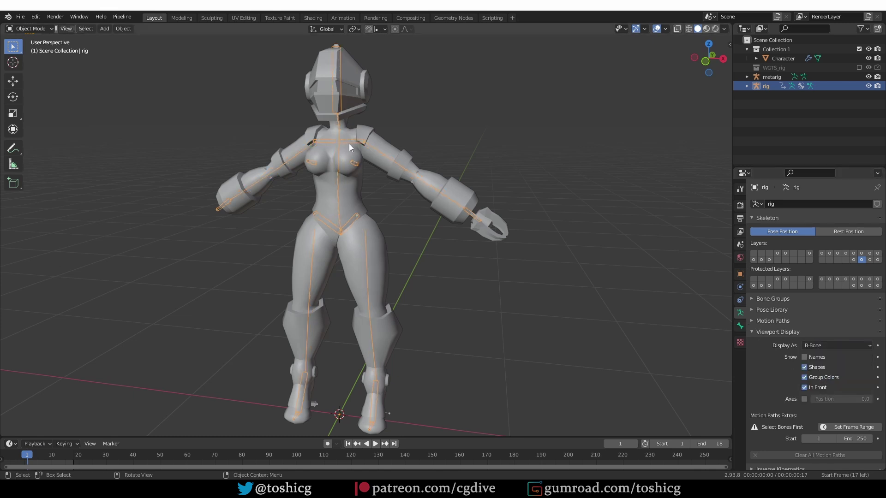
Switch the rig to Pose Mode and select the DEF-shoulder.L bone
key(ctrl+Tab)
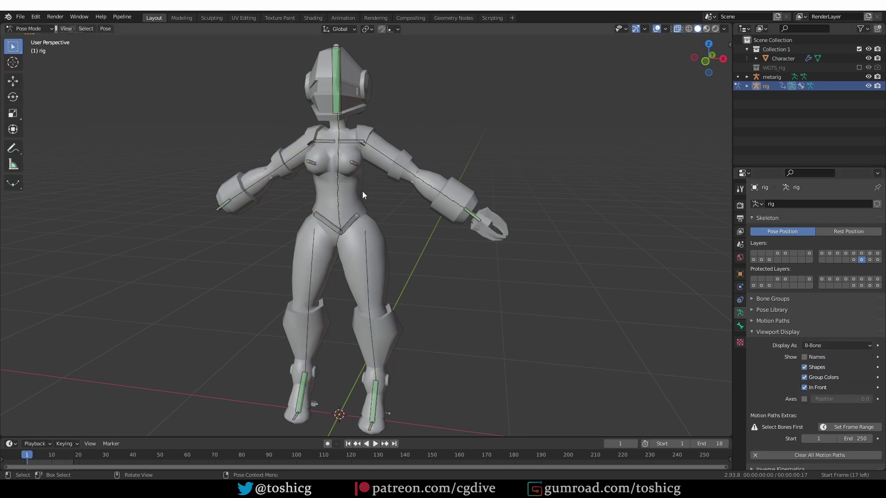
click(383, 154)
click(353, 142)
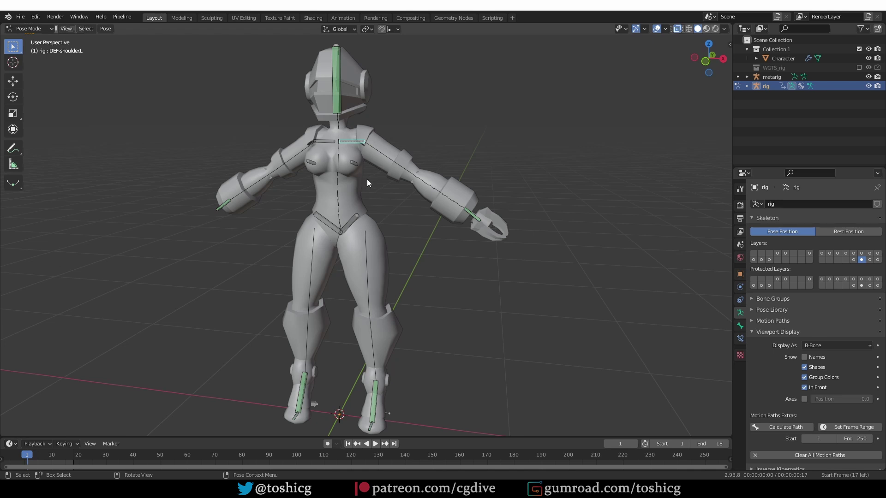
Select DEF-upper_arm.L, show its Bone properties, and put the armature in Edit Mode
click(379, 154)
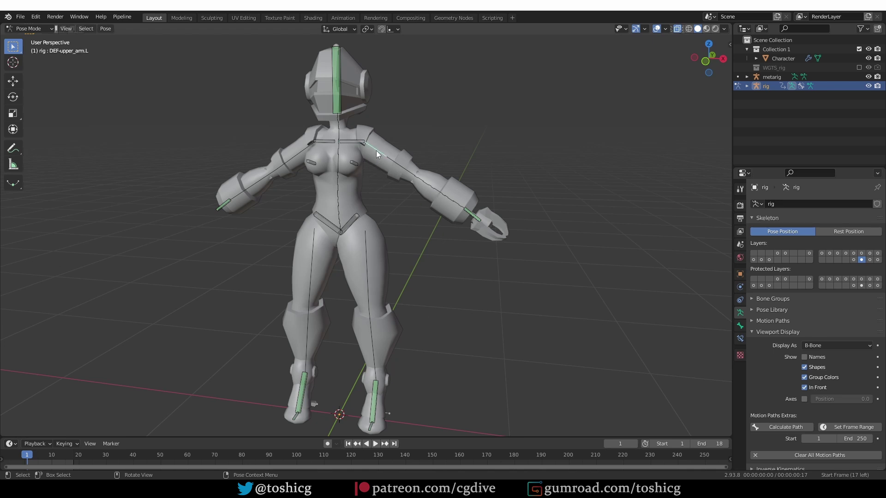
click(740, 326)
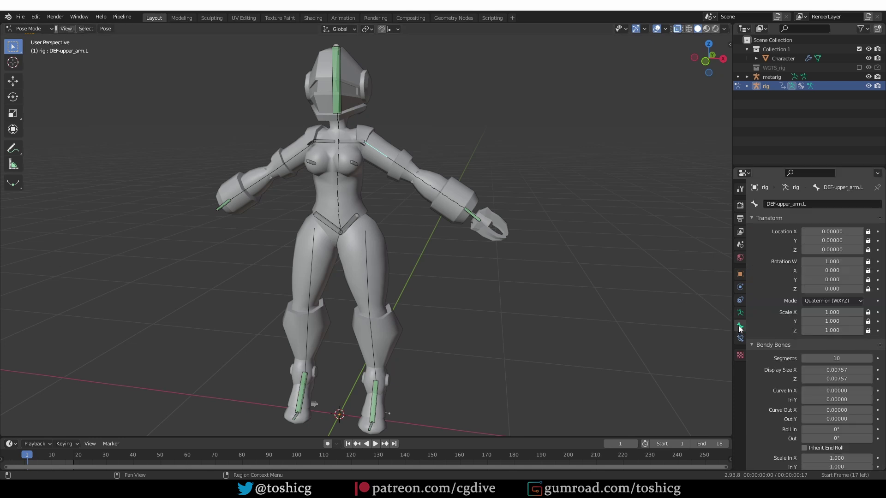
click(764, 217)
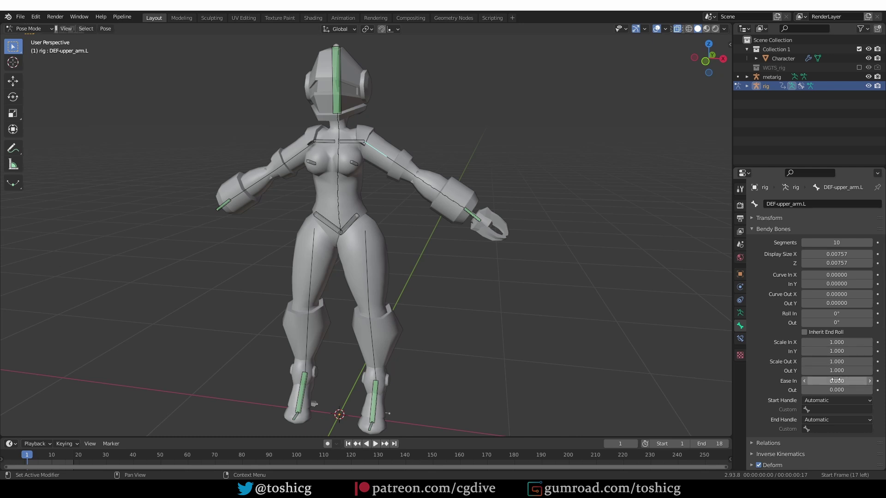
key(ctrl+Tab)
click(572, 250)
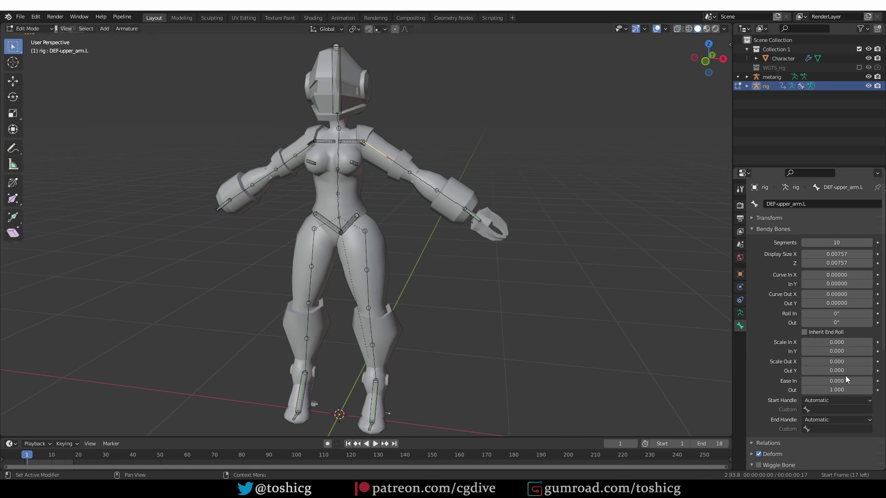
Set DEF-upper_arm.L's Scale In X/Y and Scale Out X/Y to 1
click(843, 343)
text(1)
key(Tab)
text(1)
key(Tab)
text(1)
key(Tab)
text(1)
key(Return)
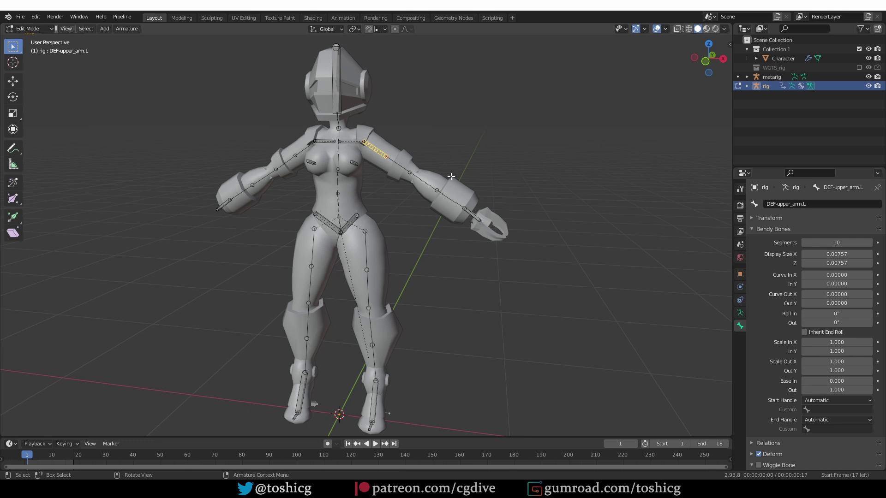
Return the rig to Object Mode, select the metarig, and isolate it in Local View
key(ctrl+Tab)
click(380, 175)
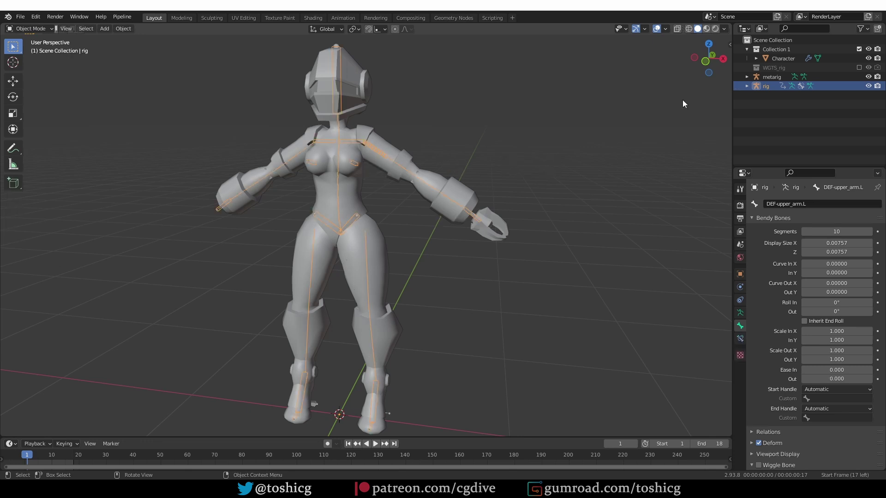
click(772, 76)
middle_drag(497, 159, 471, 147)
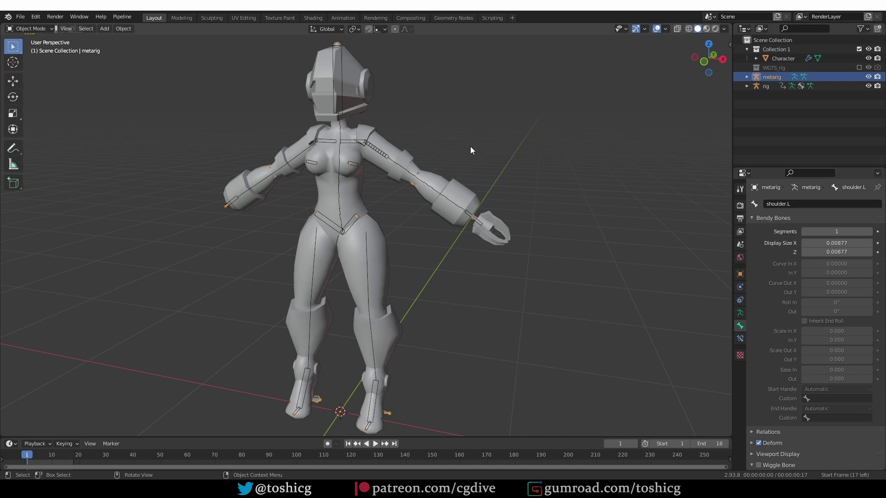
key(KP_Divide)
Put the metarig in Pose Mode, pick spine.001, and select all its bones
key(ctrl+Tab)
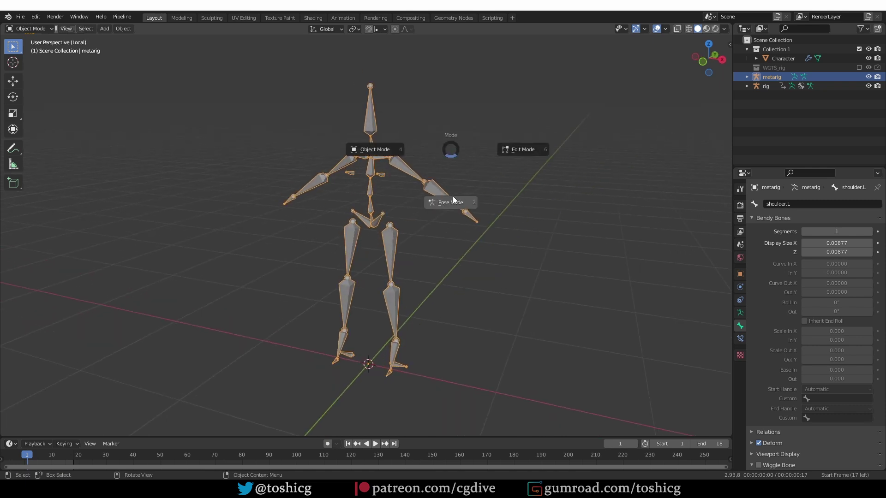
click(453, 206)
middle_drag(453, 206, 367, 208)
click(366, 207)
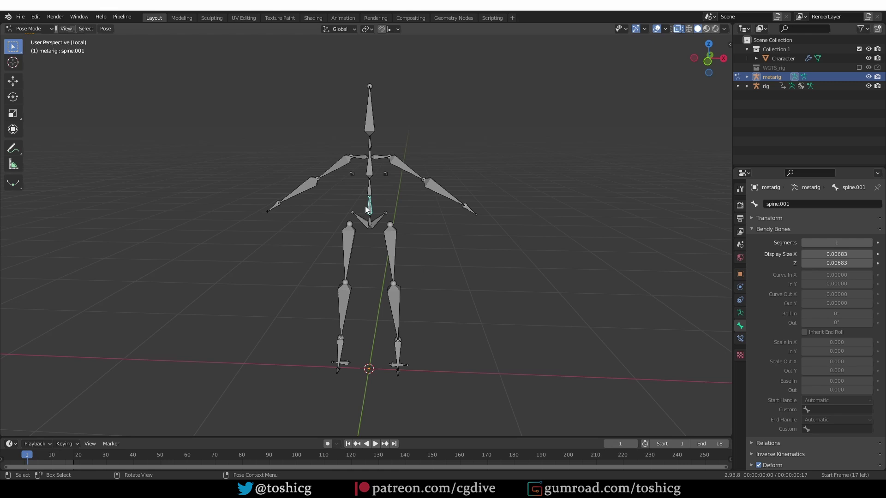
key(a)
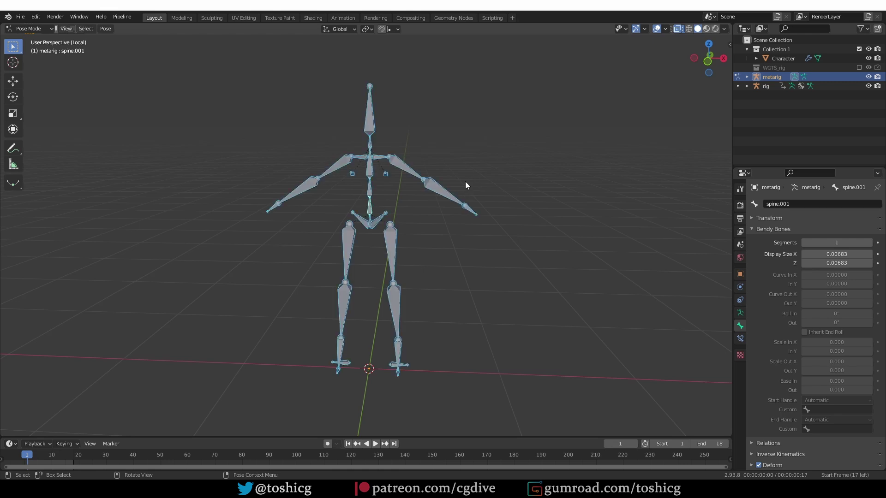
Set spine.001's pose Scale In X/Y and Scale Out X/Y to 1
click(829, 343)
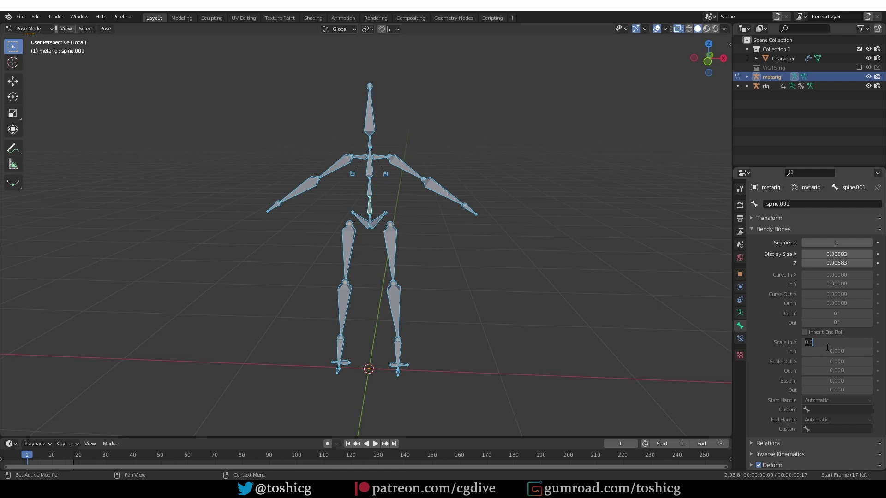
text(1)
key(Return)
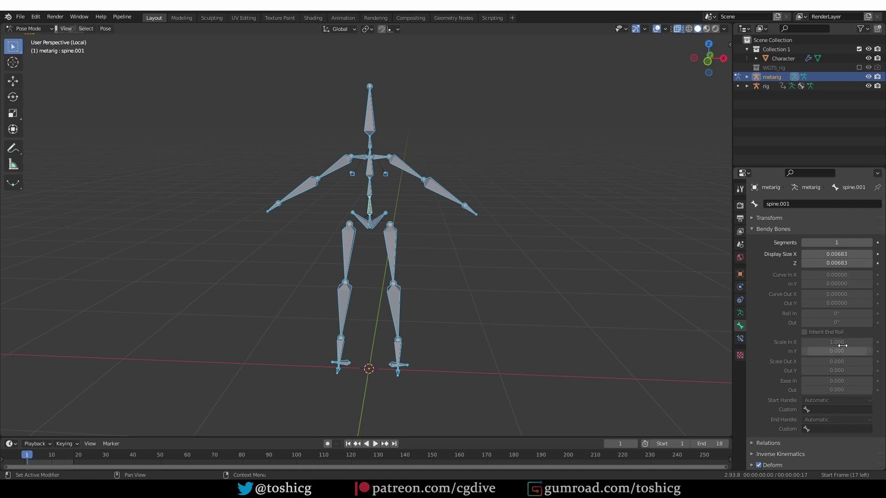
click(836, 352)
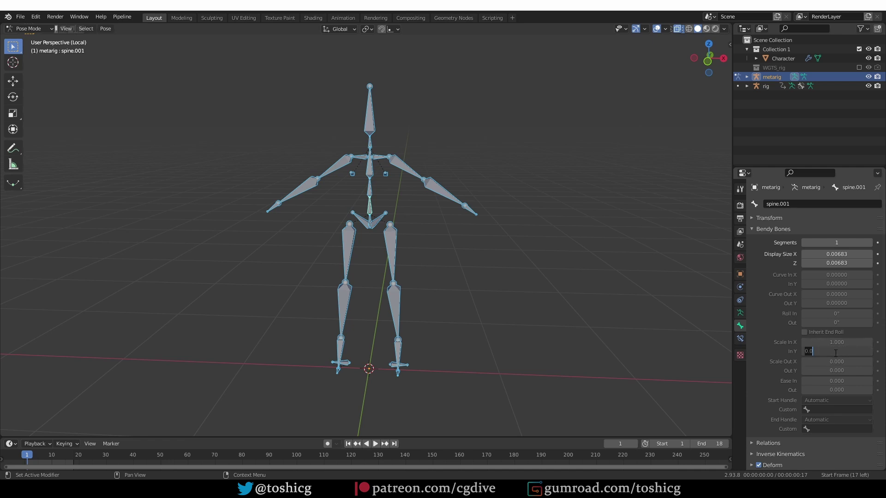
text(1)
click(840, 362)
text(1)
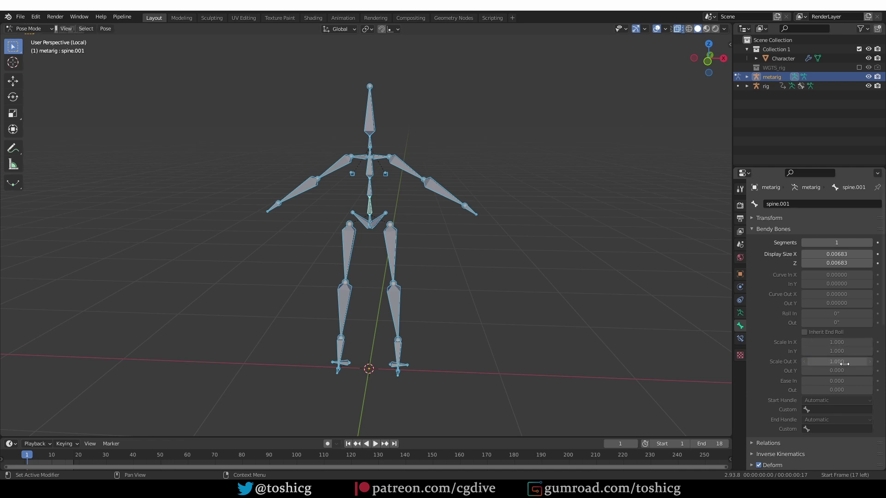
click(844, 371)
text(1)
key(Return)
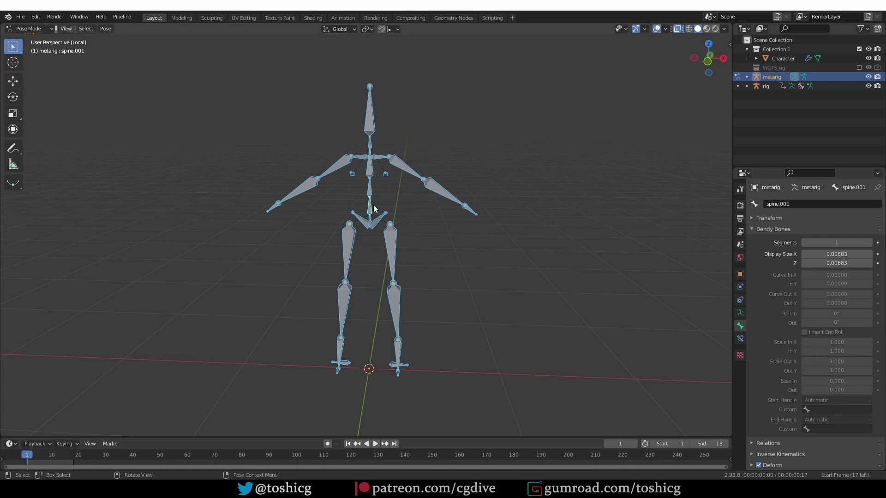
With all bones selected, Copy to Selected for Scale In X, Scale In Y and Scale Out X
click(369, 190)
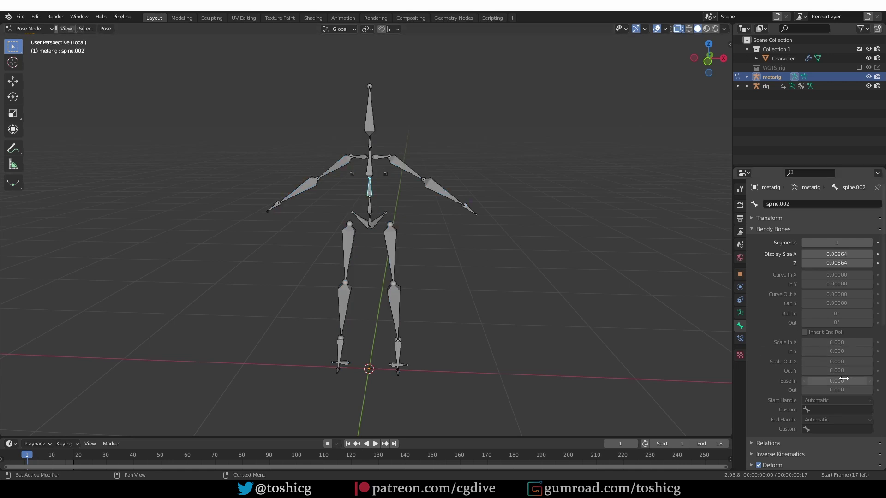
click(370, 207)
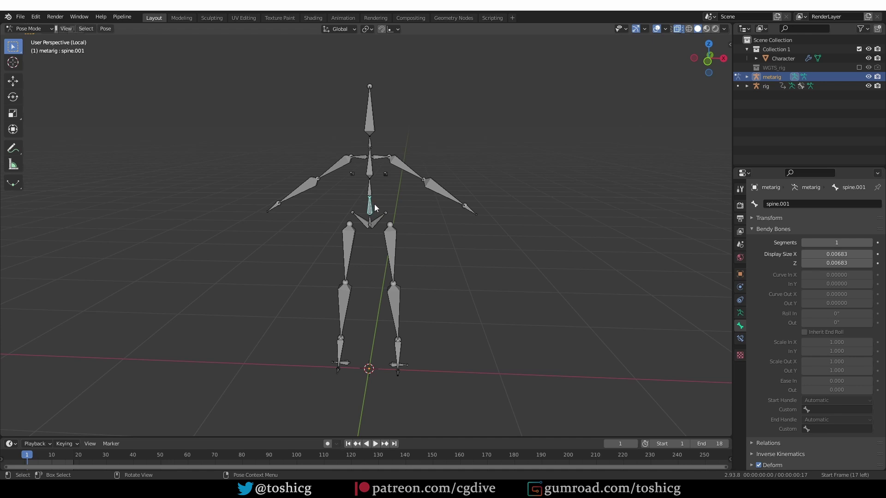
key(a)
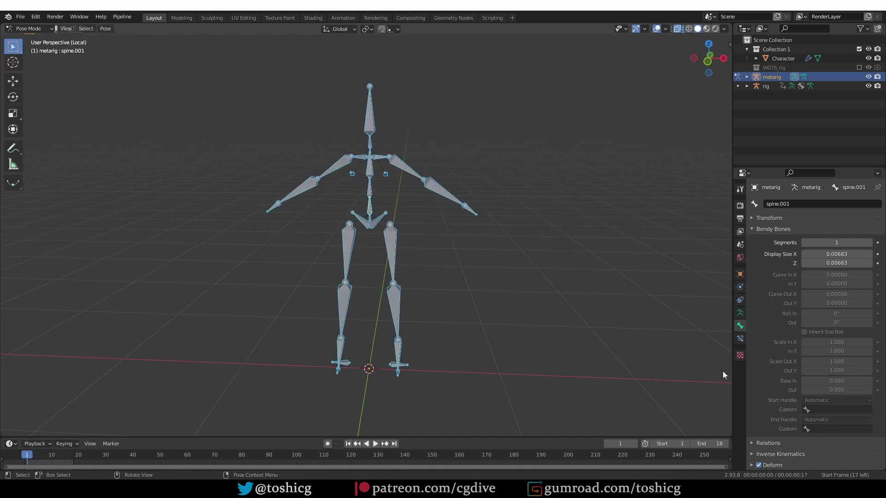
right_click(837, 343)
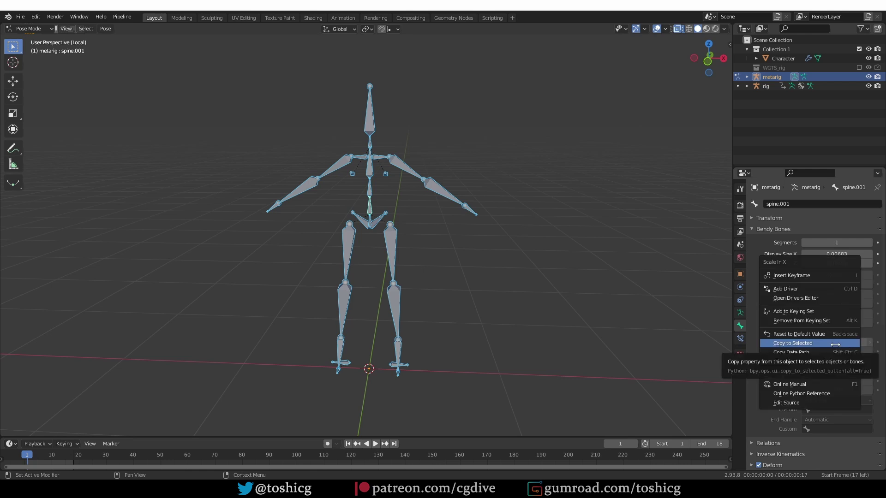
click(836, 344)
right_click(839, 351)
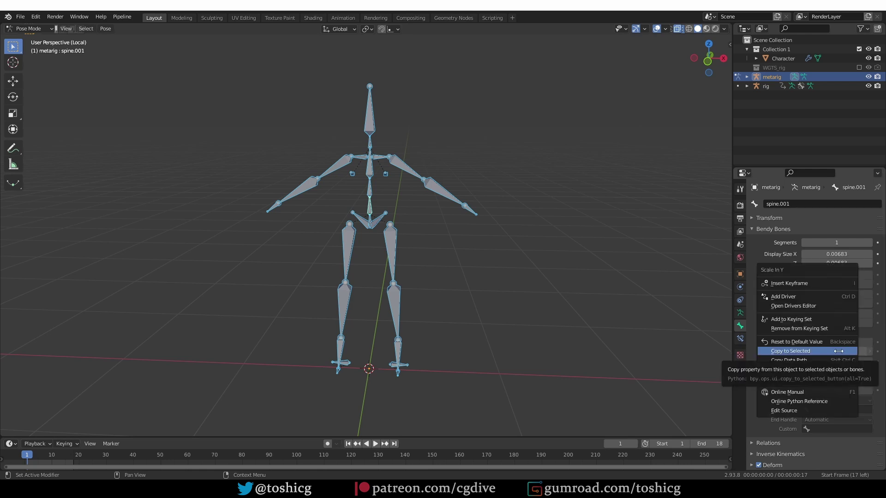
click(839, 351)
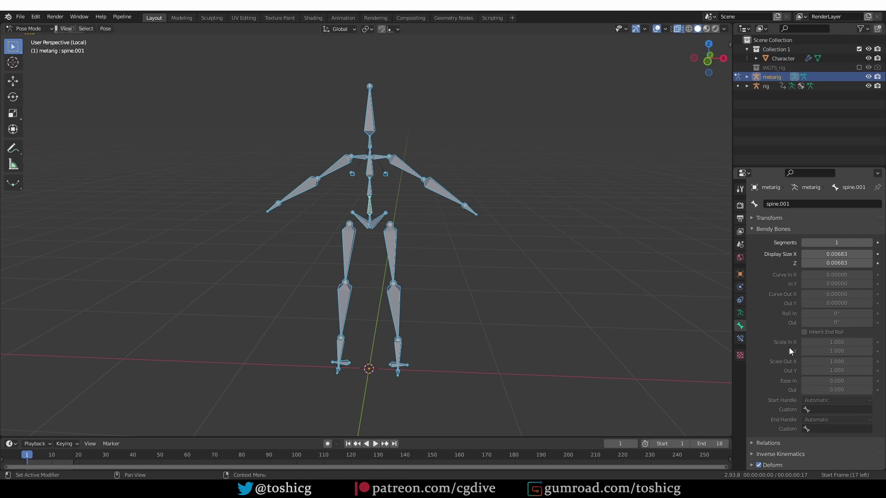
right_click(831, 363)
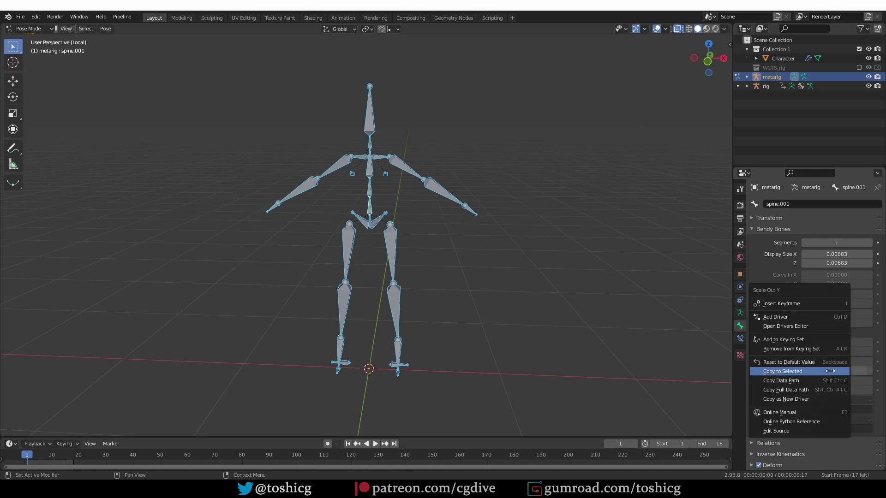
click(830, 372)
Check spine.003 and forearm.L now show bendy-bone scale values of 1.000
click(381, 179)
click(382, 175)
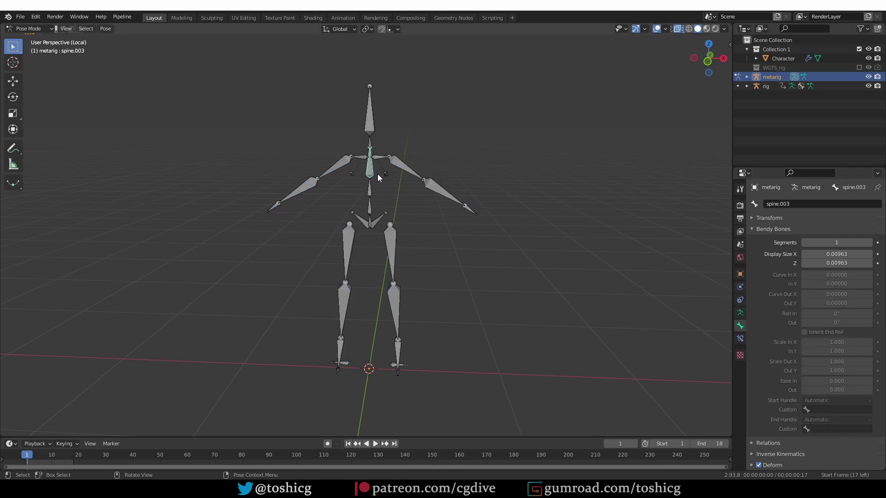
click(436, 187)
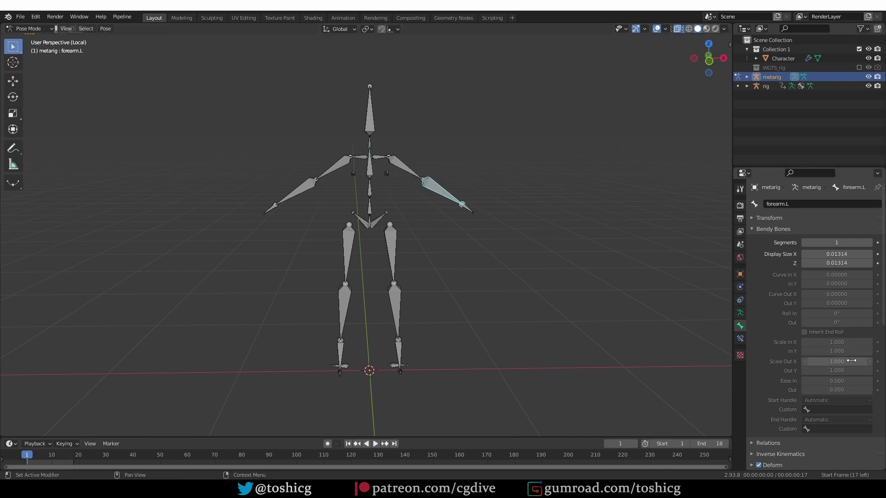
middle_drag(600, 323, 475, 297)
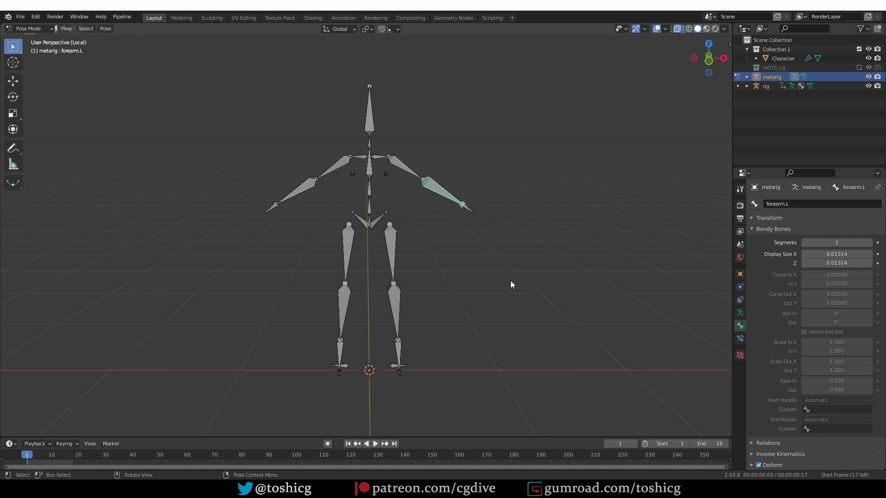
In Edit Mode with all bones selected, set forearm.L's Scale In X/Y and Scale Out X/Y to 1
key(ctrl+Tab)
click(467, 270)
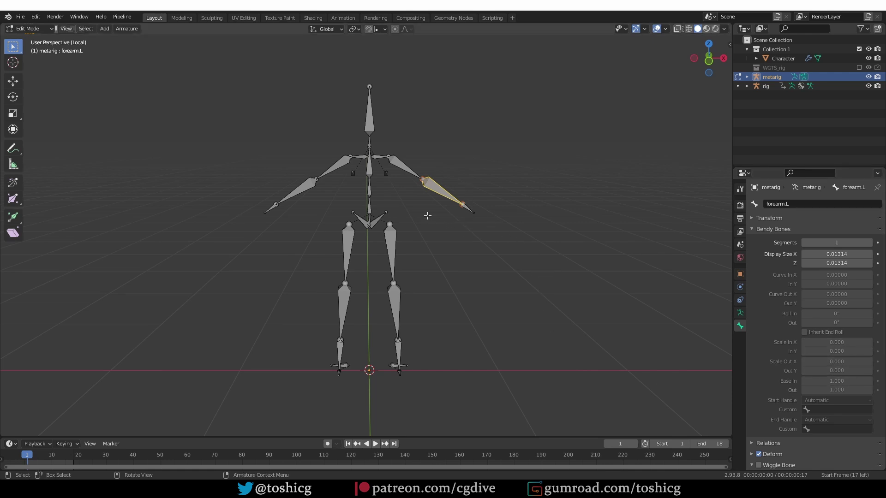
key(a)
double_click(840, 345)
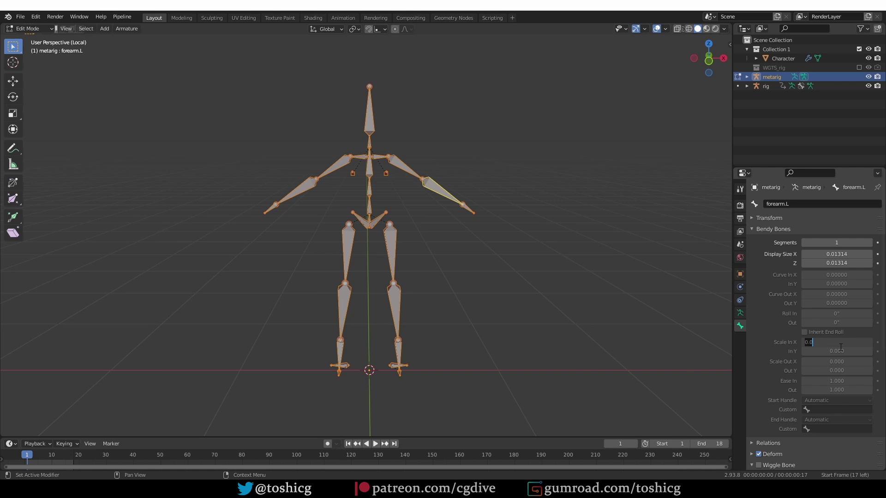
text(1)
key(Tab)
text(1)
key(Tab)
text(1)
key(Tab)
text(1)
key(Return)
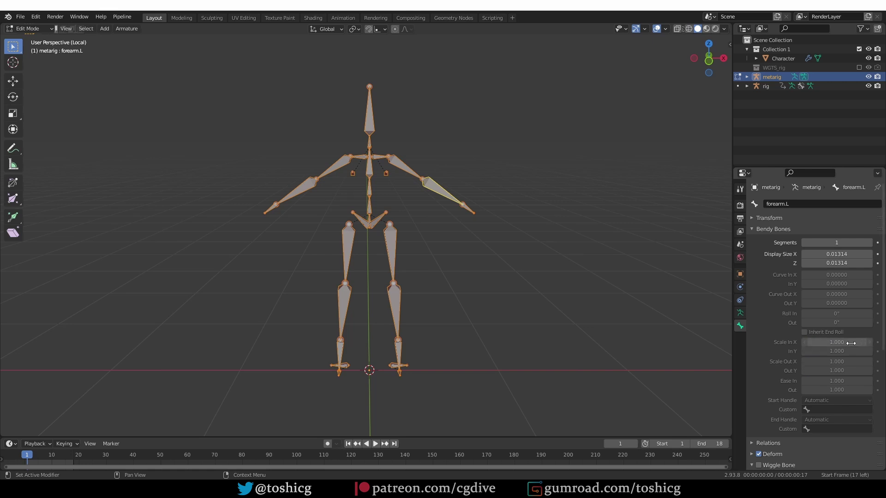
Copy Scale In X, Scale In Y and Scale Out X to all selected bones, then exit Local View
right_click(852, 343)
click(850, 344)
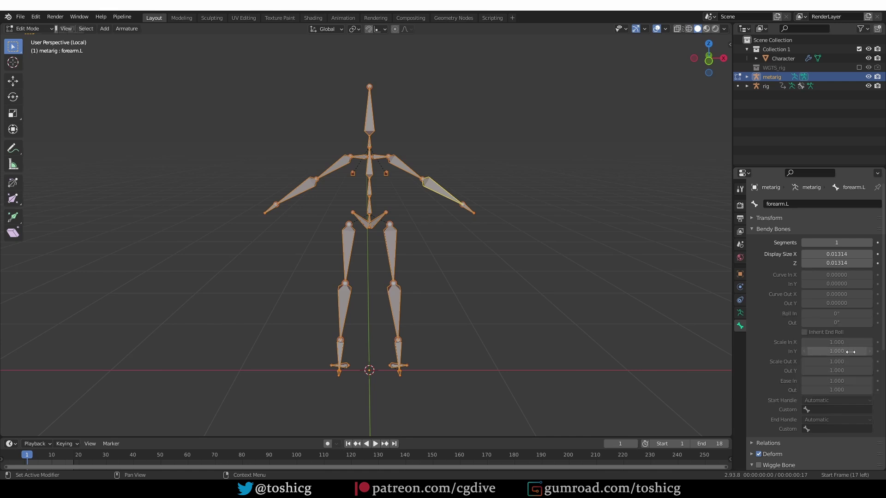
right_click(850, 352)
click(850, 354)
right_click(856, 361)
click(856, 363)
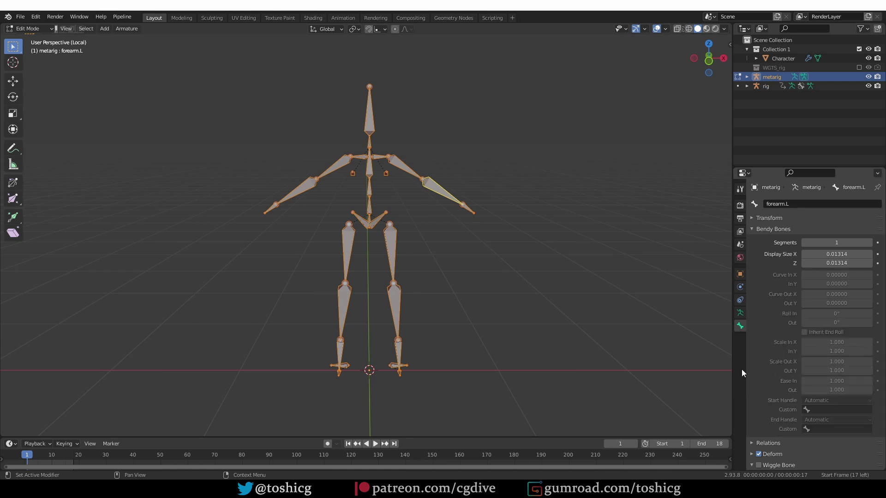
mouse_move(627, 305)
middle_down()
mouse_move(615, 305)
mouse_move(624, 308)
middle_up()
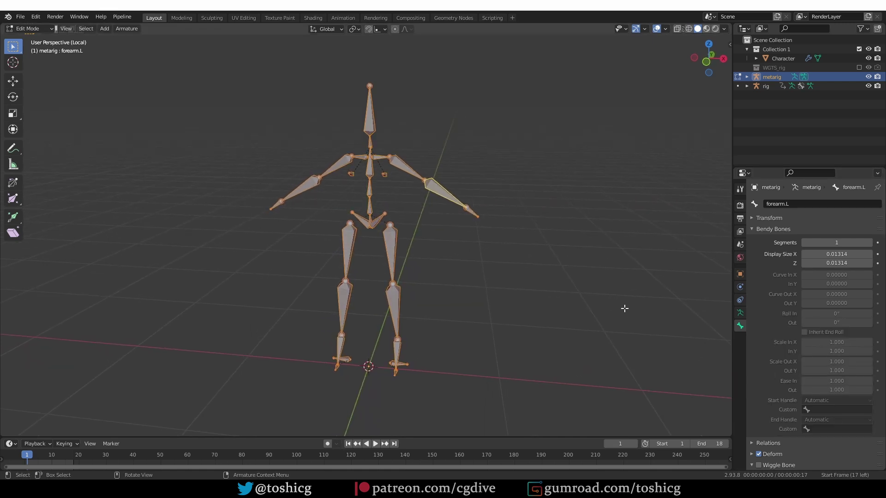
key(KP_Divide)
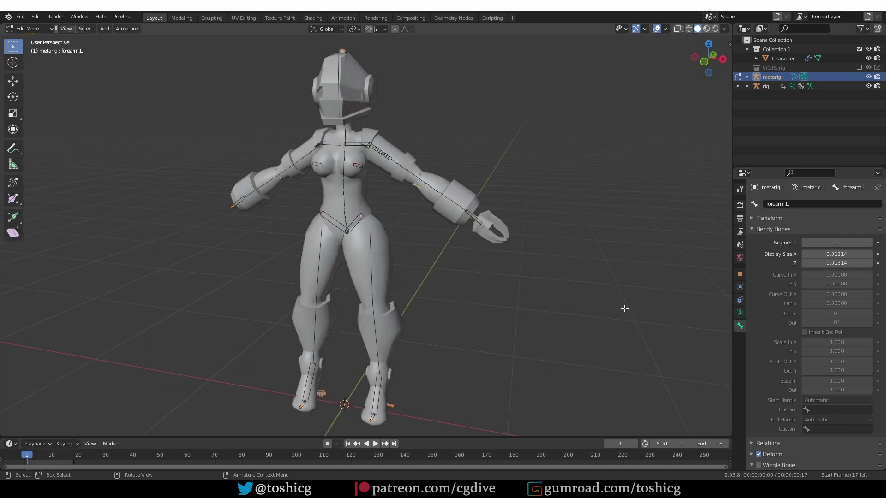
In Object Mode, generate the Rigify rig from the metarig's Armature settings
key(ctrl+Tab)
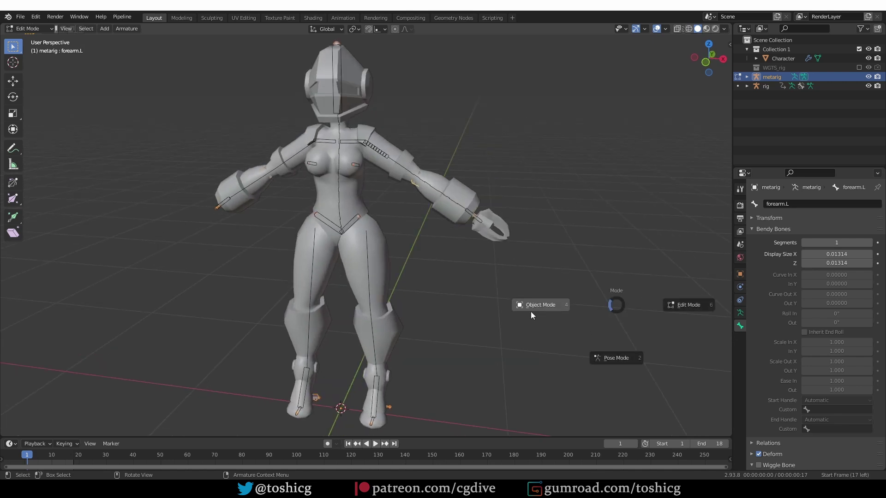
click(528, 308)
click(741, 314)
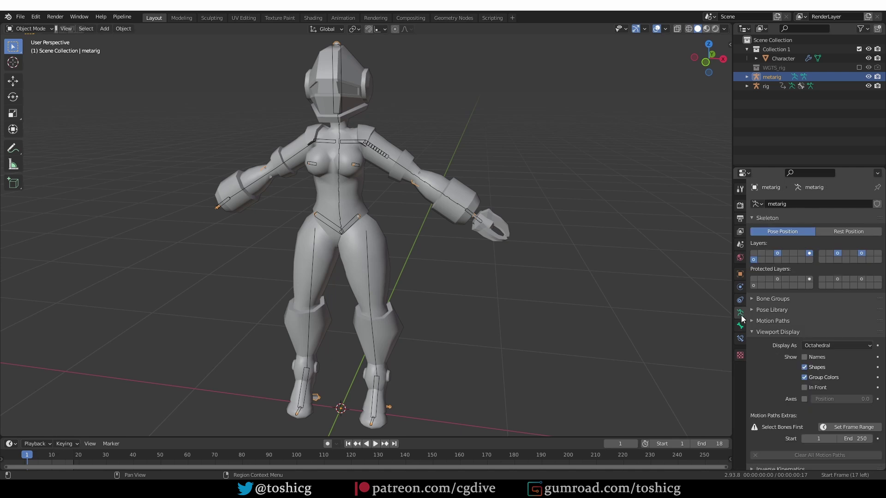
click(765, 333)
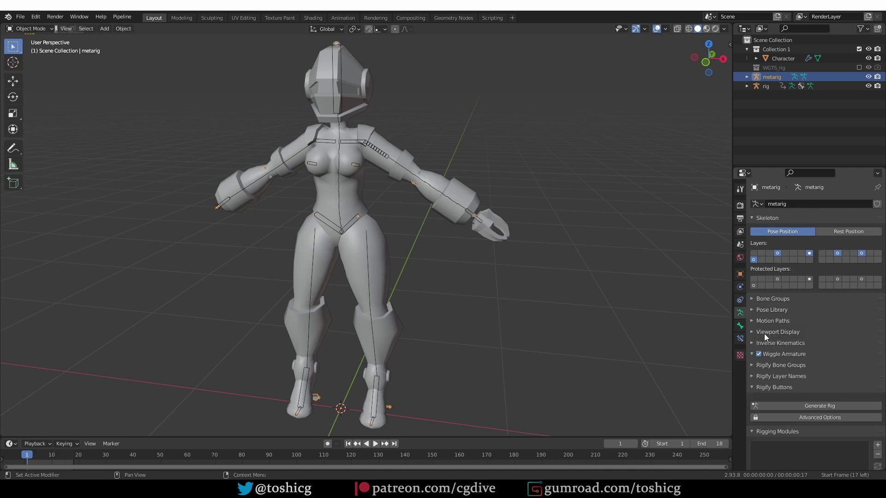
click(798, 405)
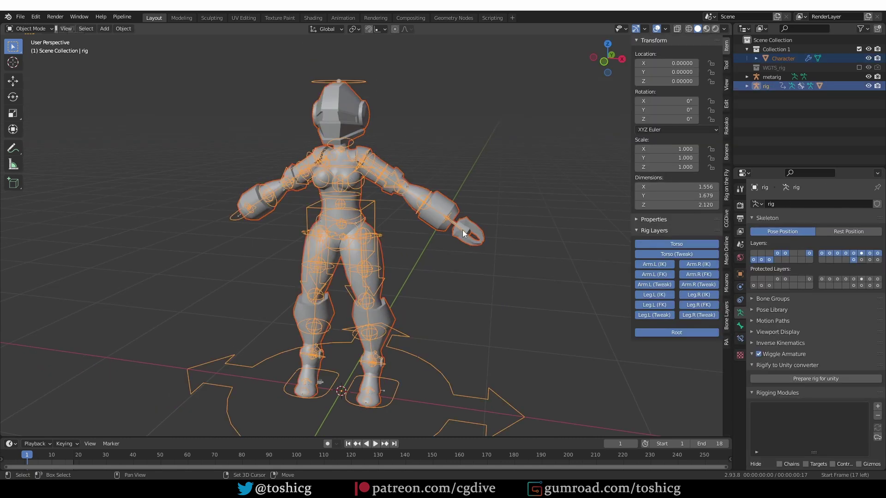
Move and rotate hand_ik.L in Pose Mode, cancel, and bring up the undo history
key(ctrl+Tab)
click(463, 229)
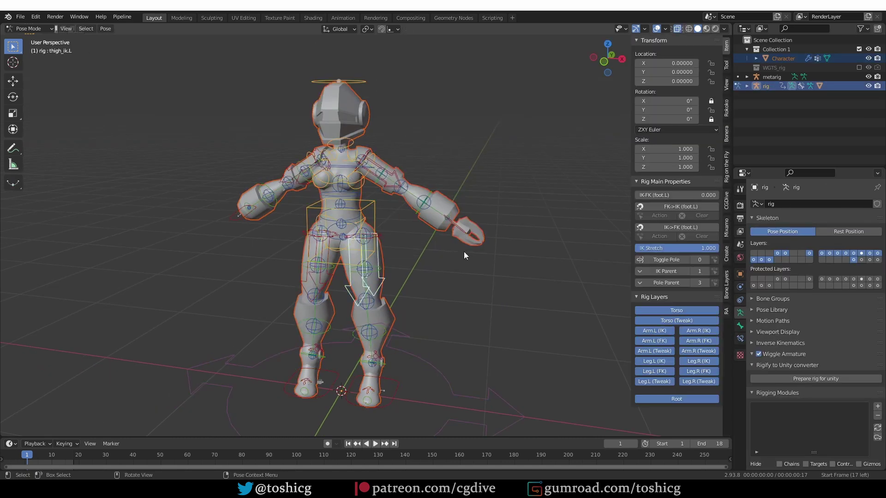
click(464, 251)
key(g)
click(444, 245)
key(r)
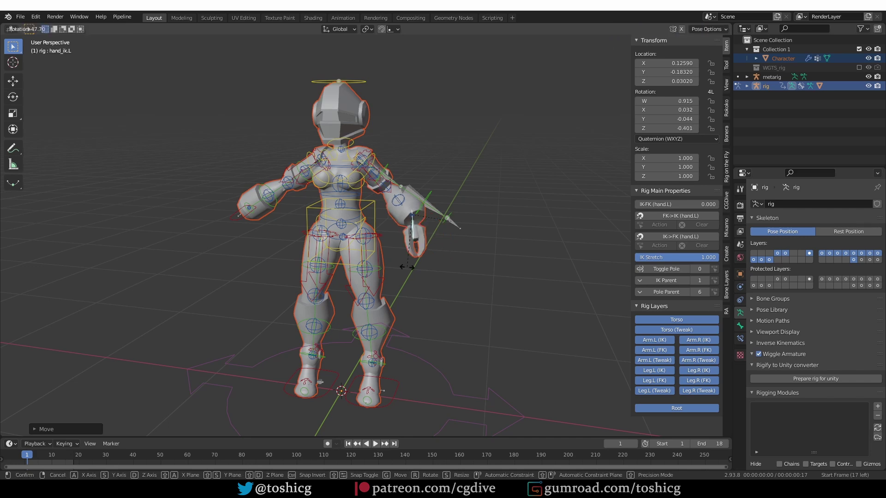
click(407, 267)
key(g)
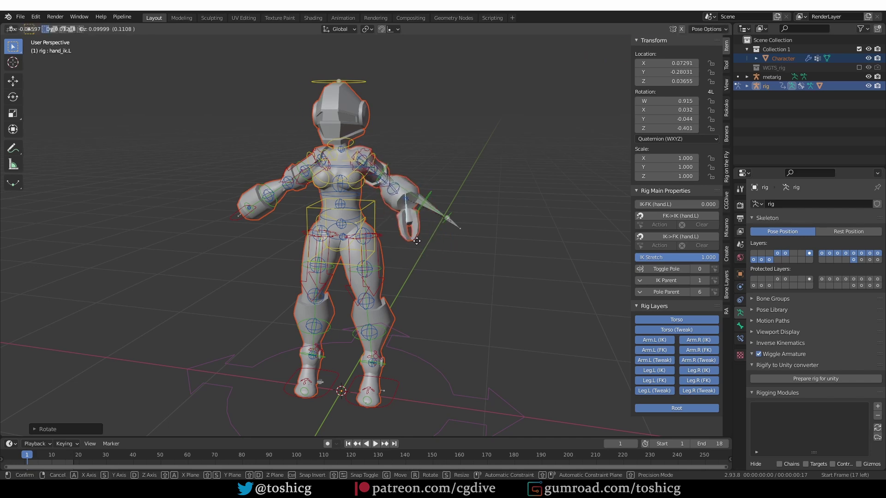
key(Escape)
key(ctrl+alt+z)
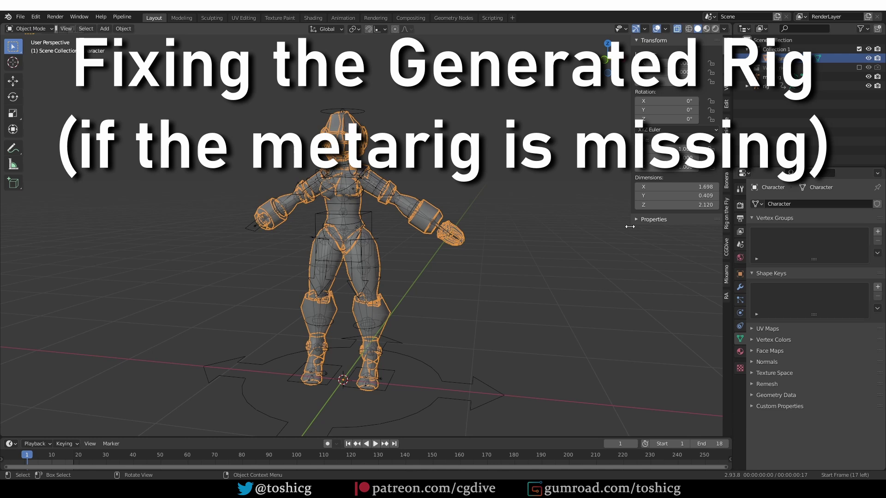
Delete the metarig along with its hierarchy from the Outliner
click(775, 77)
right_click(776, 80)
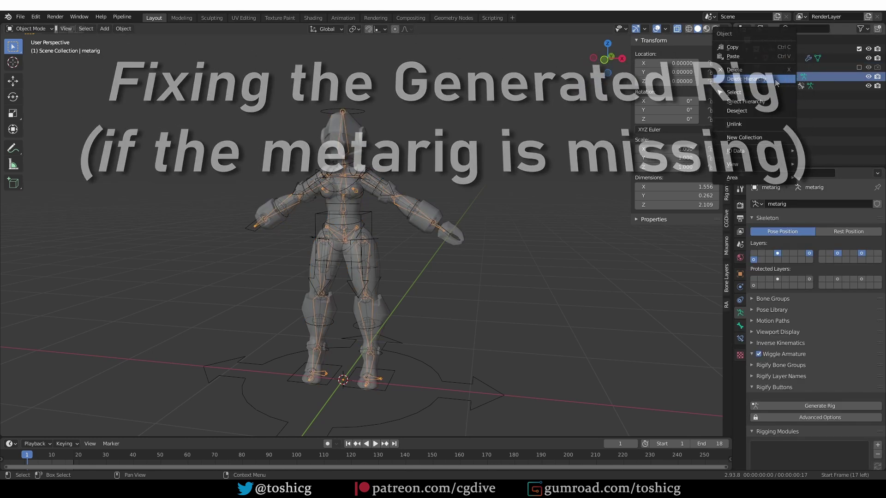
click(766, 79)
Parent Character to the rig with automatic weights and show only deform bone layer 29
click(442, 232)
scroll(454, 230, up, 2)
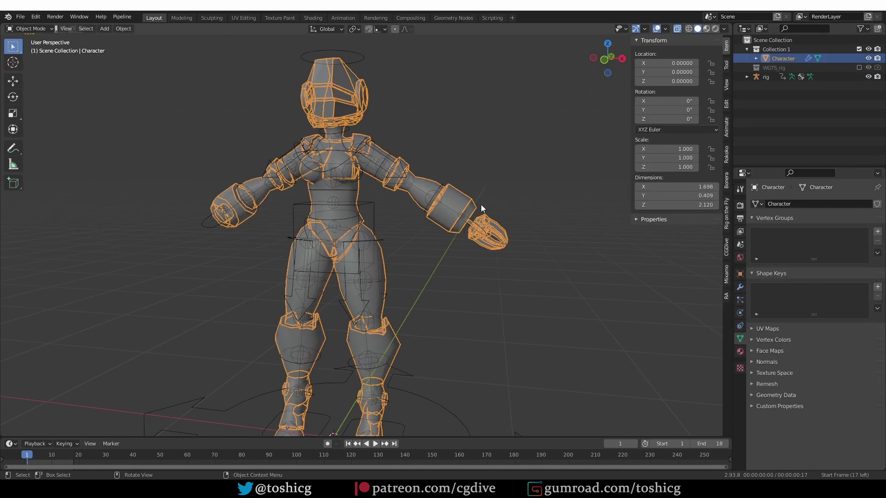
shift+click(486, 229)
key(ctrl+p)
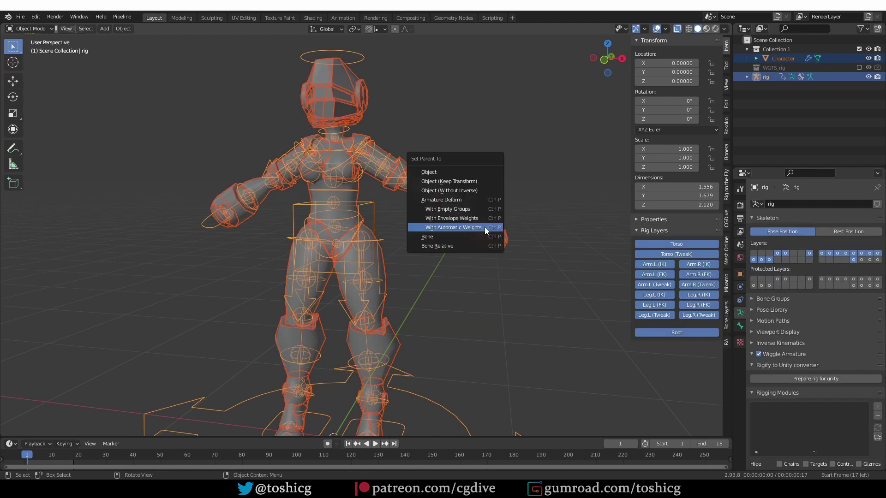
click(484, 228)
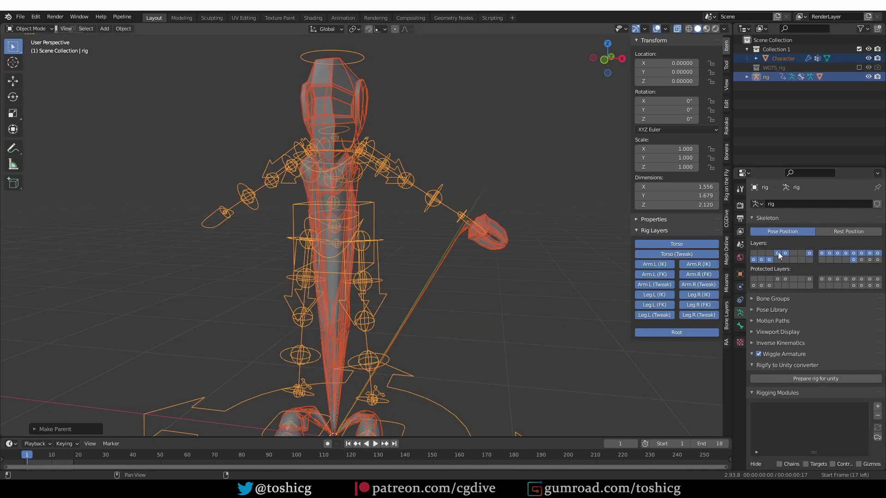
click(861, 261)
key(ctrl+Tab)
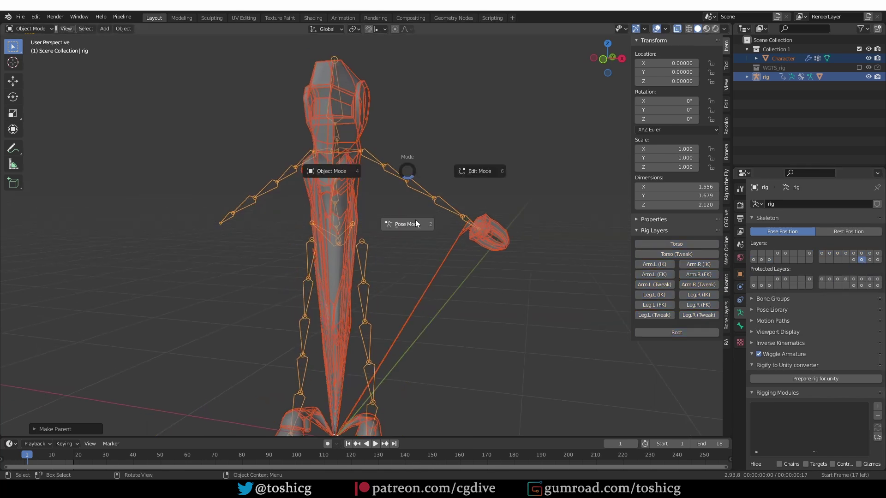
Select the DEF-forearm.L.001 bone, show its bendy-bone settings, and switch the rig to Edit Mode
click(415, 220)
click(396, 183)
click(740, 326)
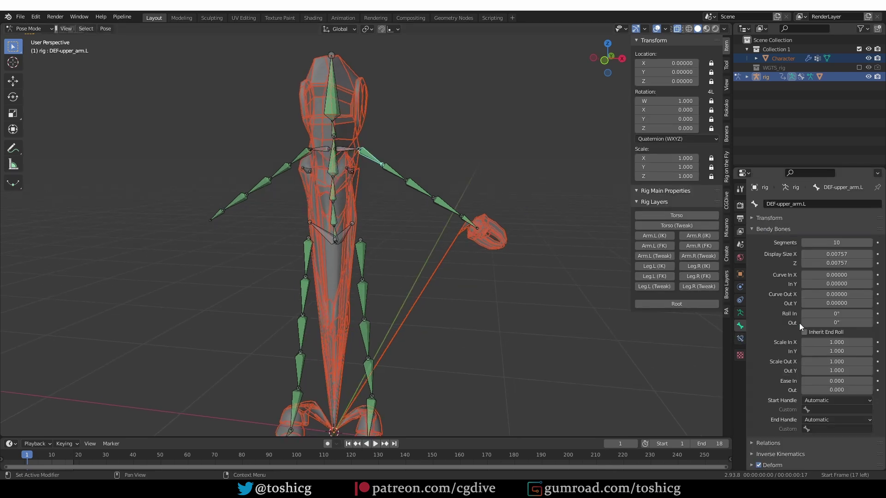
scroll(810, 261, down, 6)
click(440, 203)
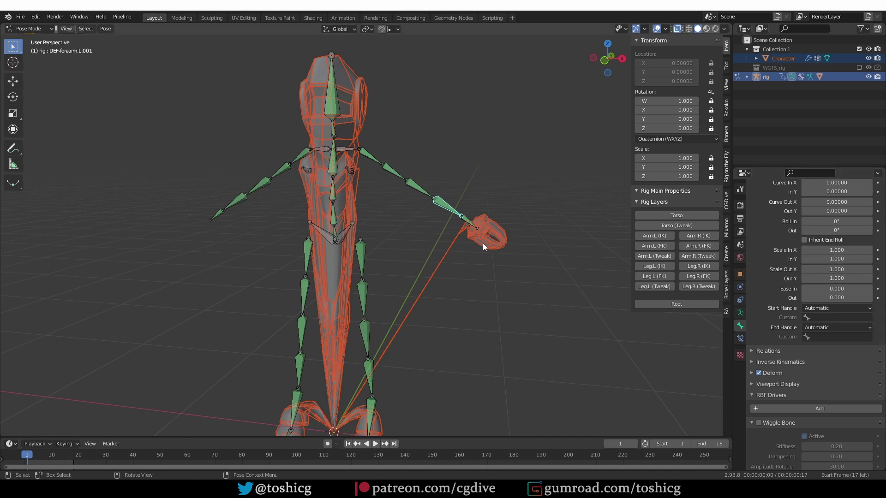
key(ctrl+Tab)
click(520, 233)
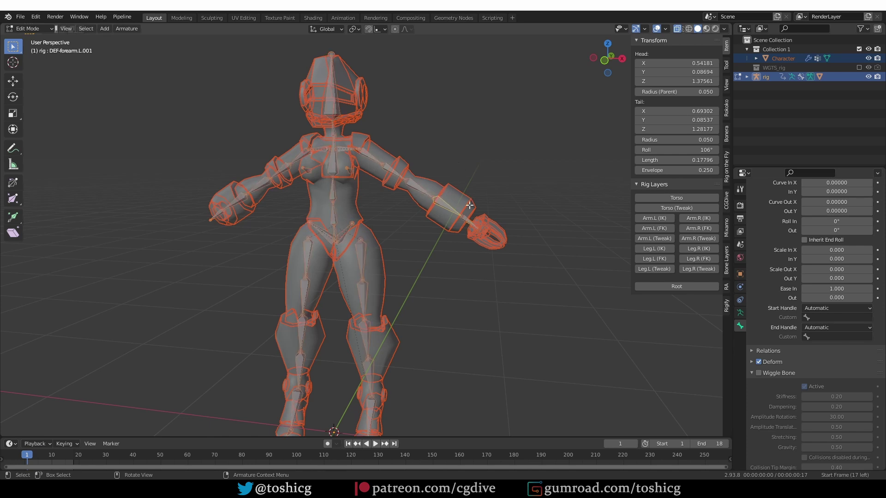
Set the forearm bone's bendy-bone Scale In X/Y and Scale Out X/Y all to 1
click(839, 250)
text(1)
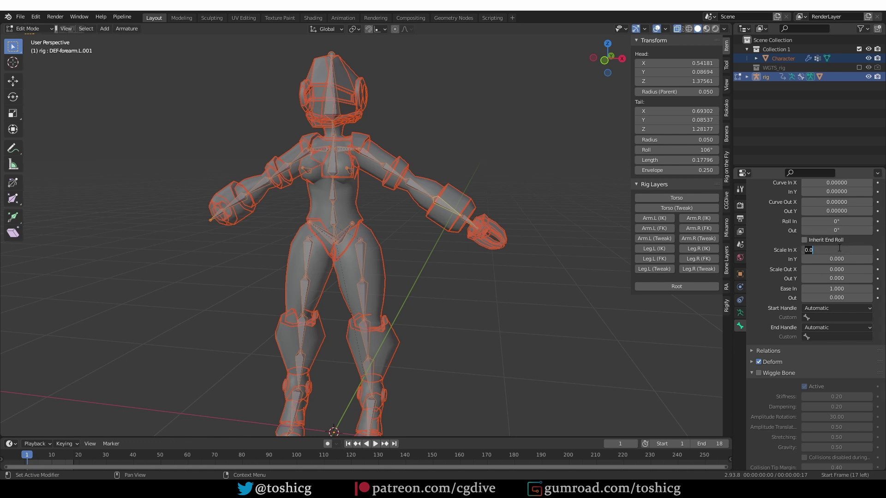
key(Tab)
text(1)
key(Tab)
text(1)
key(Tab)
text(1)
key(Return)
Copy the Scale In and Scale Out values to the other selected bones
right_click(839, 250)
click(839, 250)
right_click(845, 269)
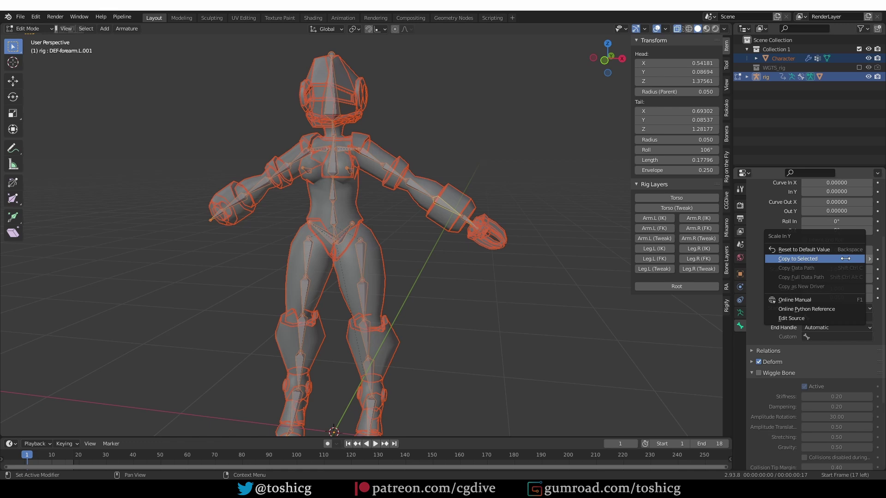
click(845, 270)
right_click(845, 269)
middle_drag(507, 249, 490, 235)
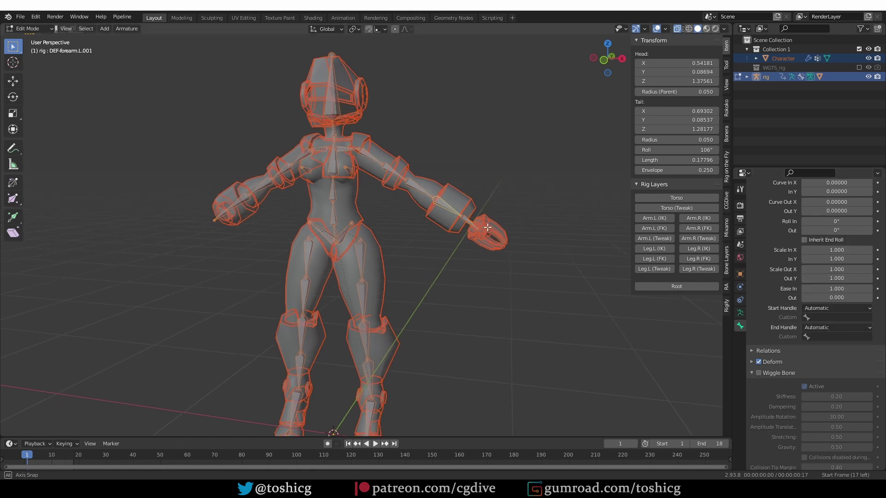
Put the rig in Pose Mode and enable the Torso, Tweak, arm, leg and Root control layers
key(ctrl+Tab)
click(494, 284)
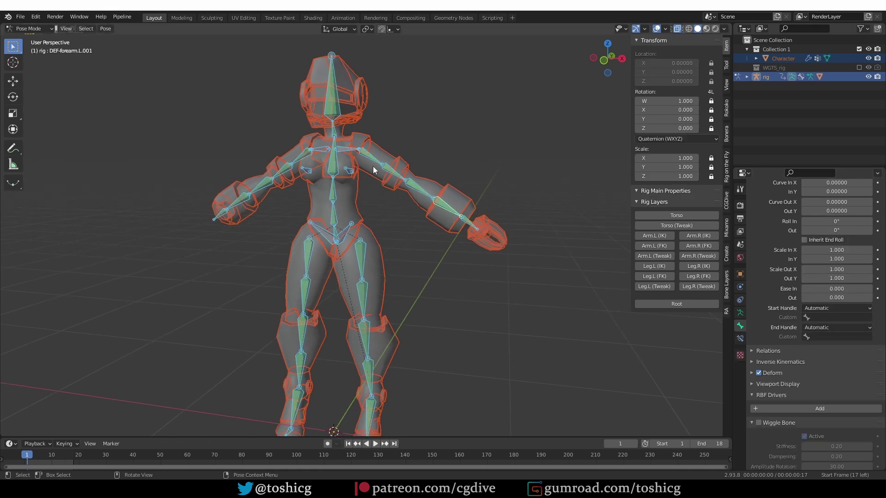
drag(706, 215, 704, 226)
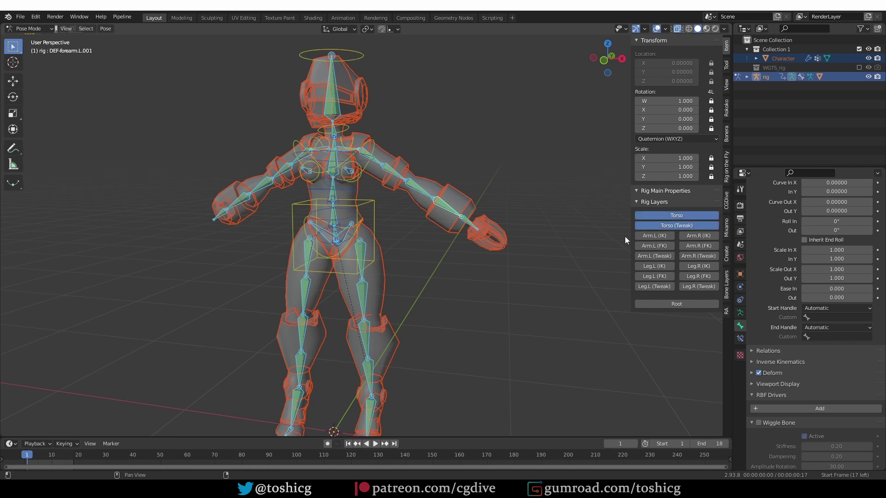
drag(655, 267, 694, 276)
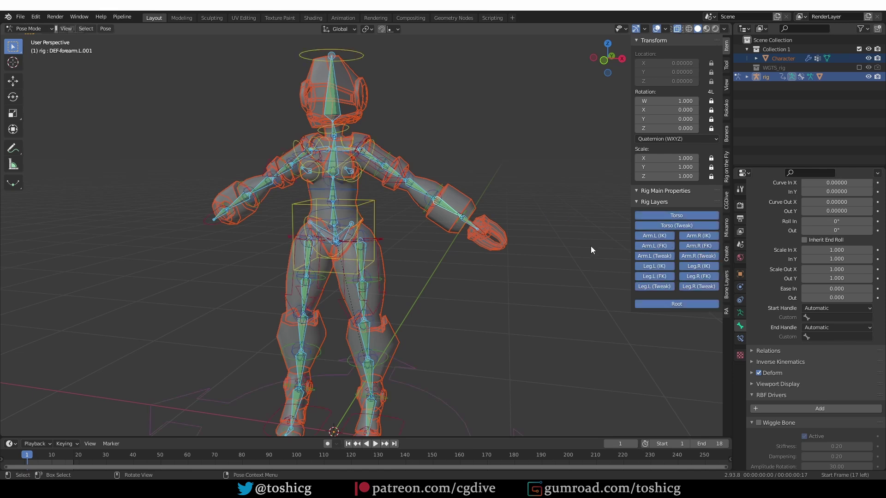
Move the right hand IK control up and out to test the arm deformation
click(481, 236)
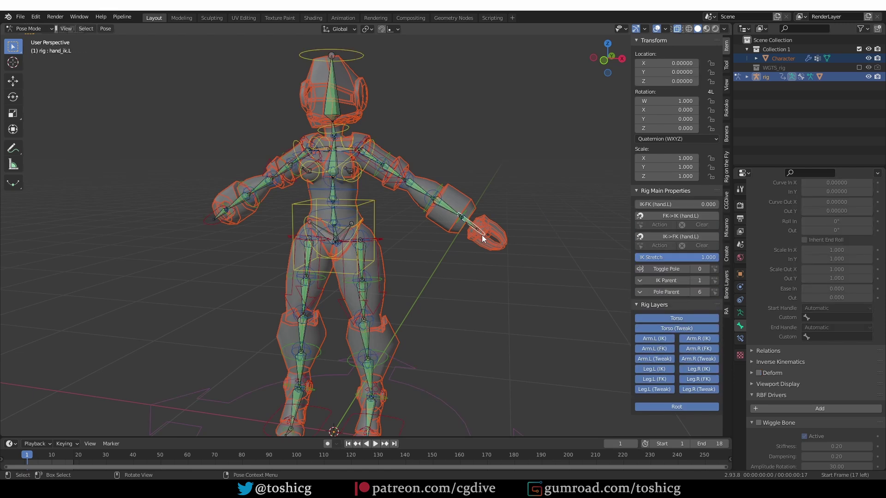
click(225, 228)
key(g)
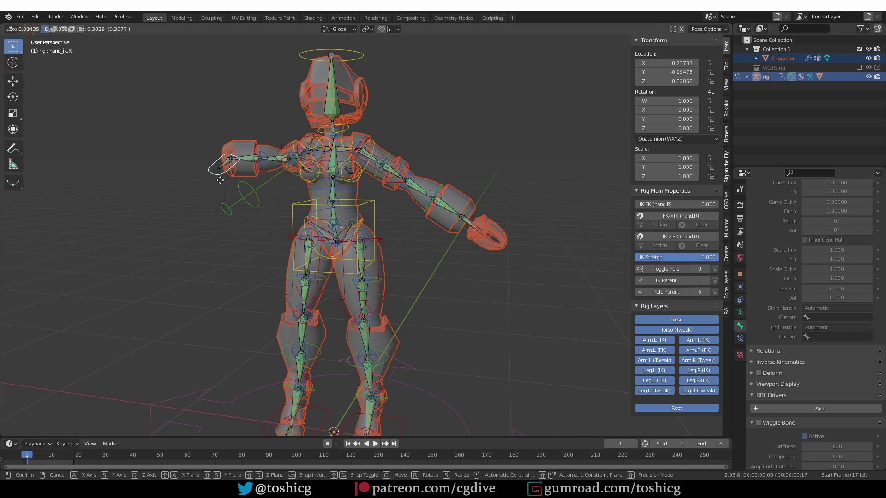
click(211, 157)
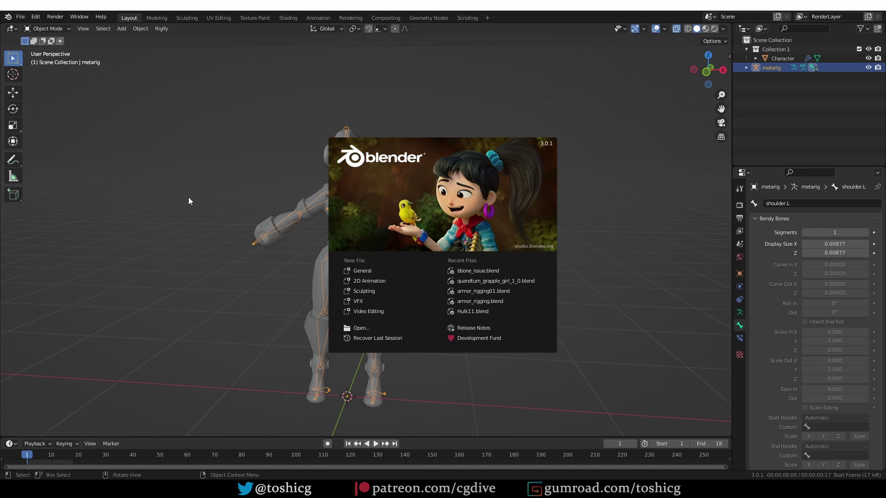
Close the splash screen and orbit to a front view of the metarig
middle_drag(234, 234, 341, 194)
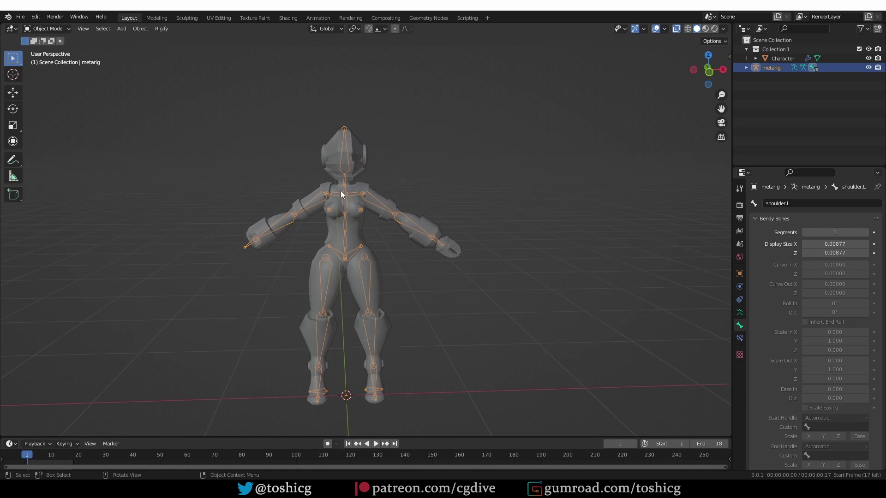
Switch the metarig to Pose Mode and show the splash screen to confirm the Blender version
key(ctrl+Tab)
click(373, 245)
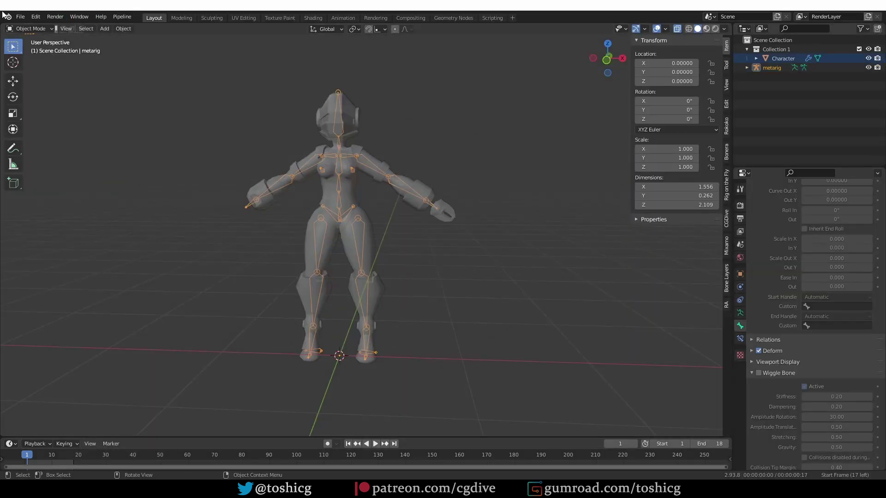
click(8, 17)
click(34, 27)
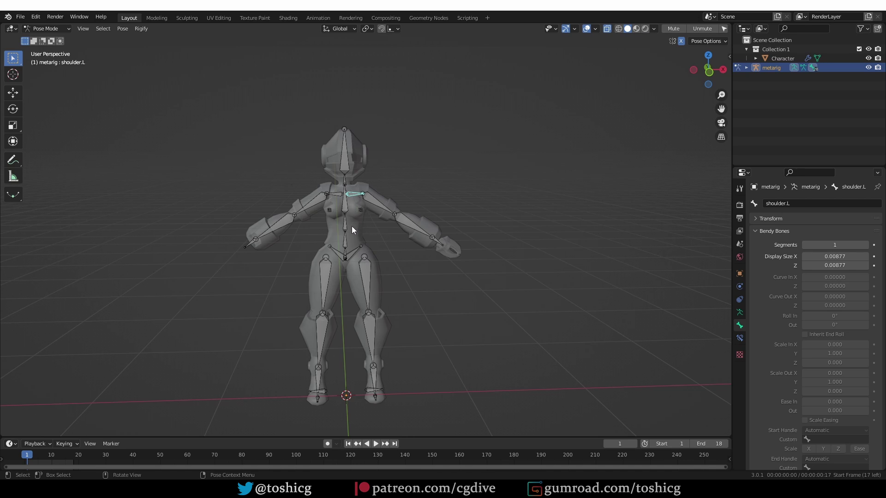
Select all metarig bones, set pose Scale In/Out X and Z to 1, and copy to all selected
key(a)
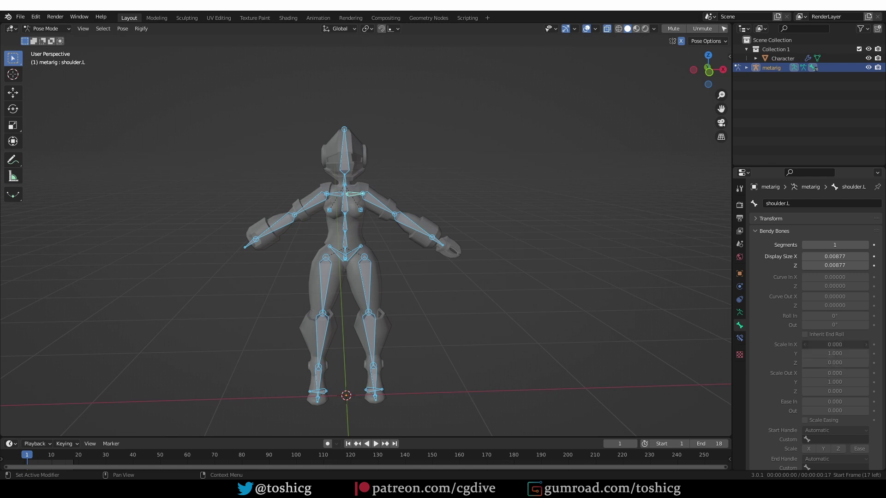
drag(836, 345, 842, 361)
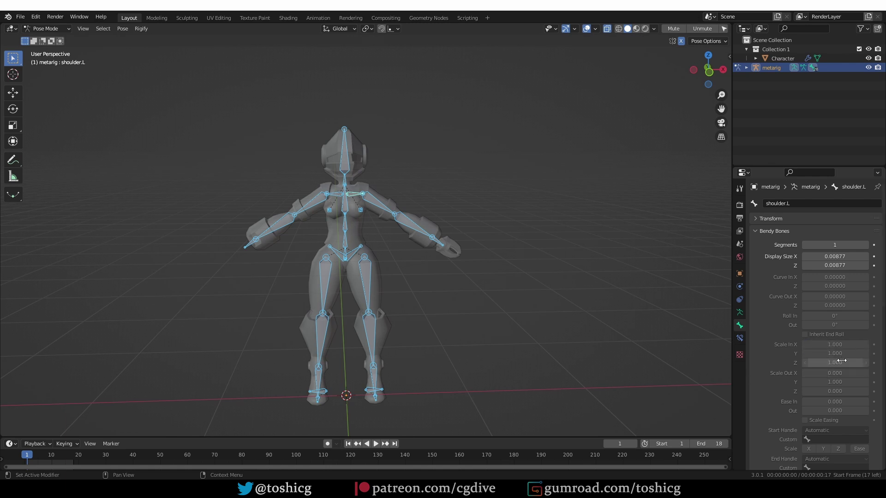
key(ctrl+v)
key(ctrl+v)
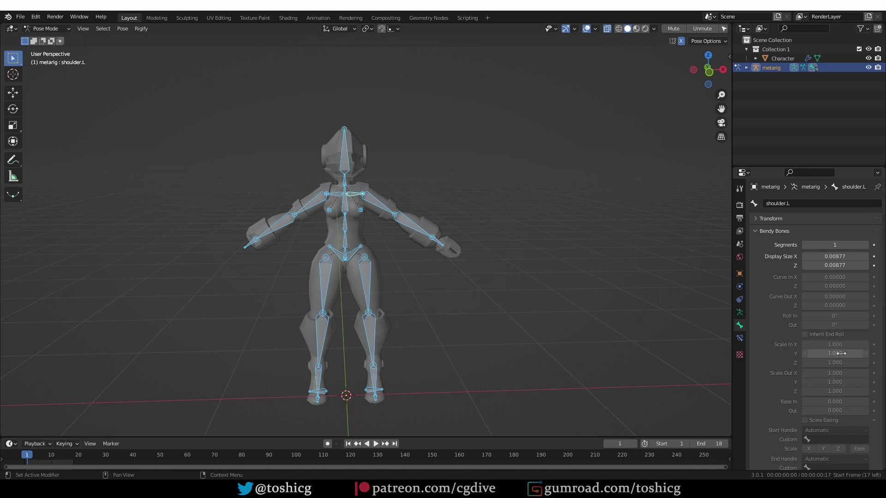
right_click(841, 353)
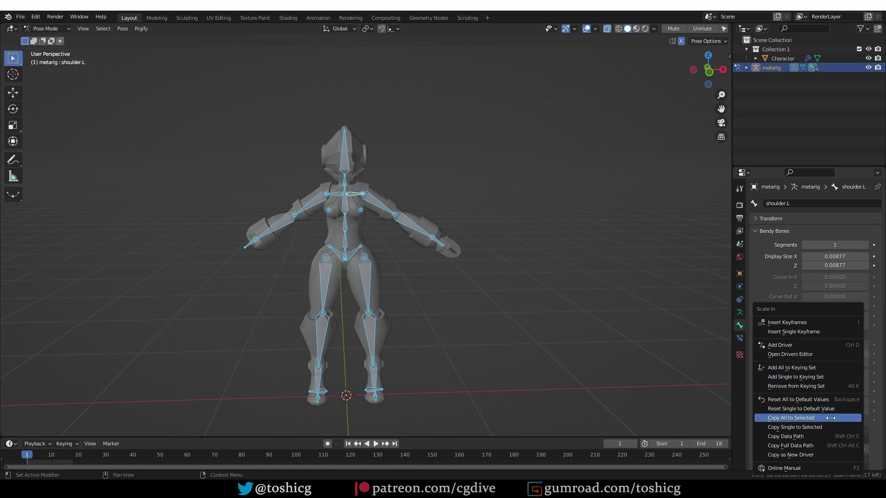
click(805, 418)
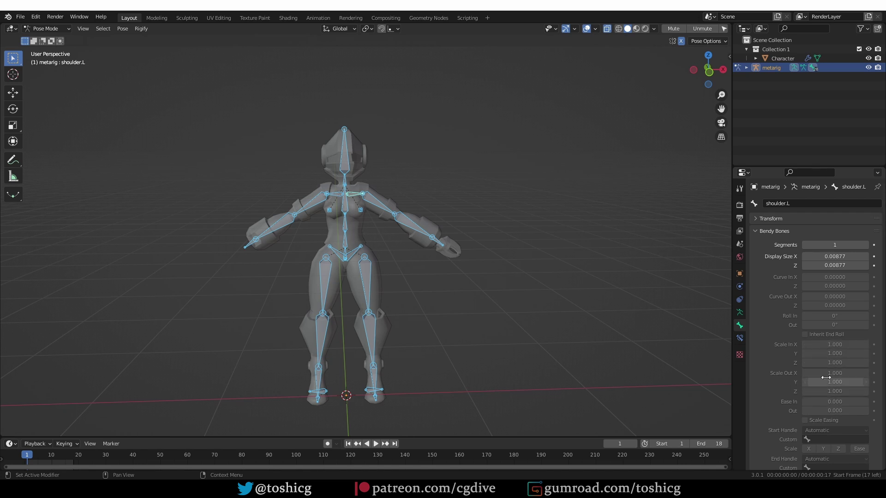
right_click(833, 379)
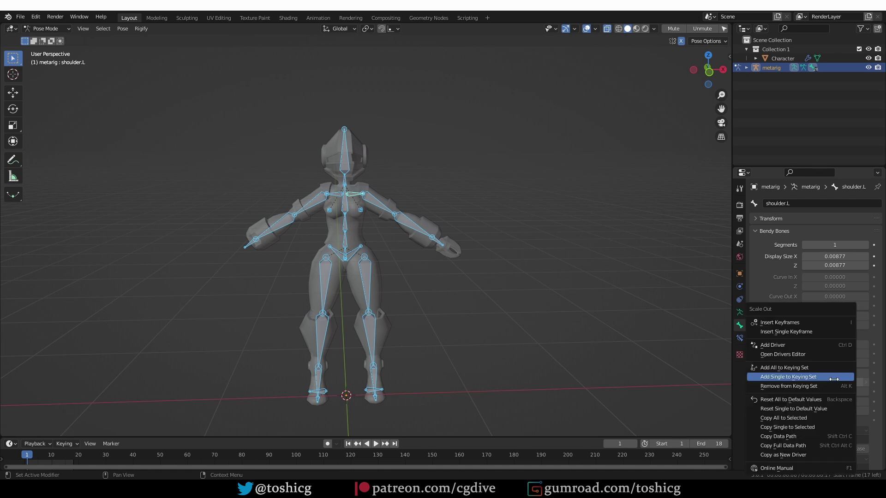
click(833, 417)
In Edit Mode, set the bendy-bone Scale In and Scale Out X and Z values to 1
key(ctrl+Tab)
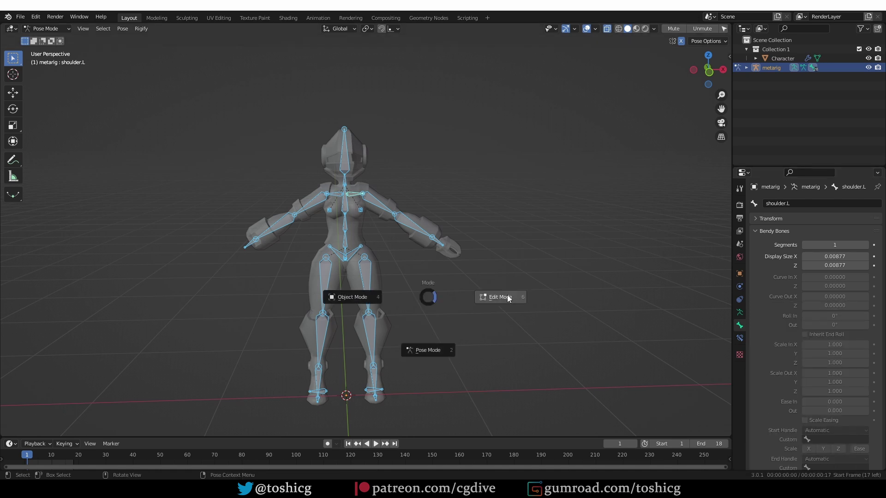
click(517, 300)
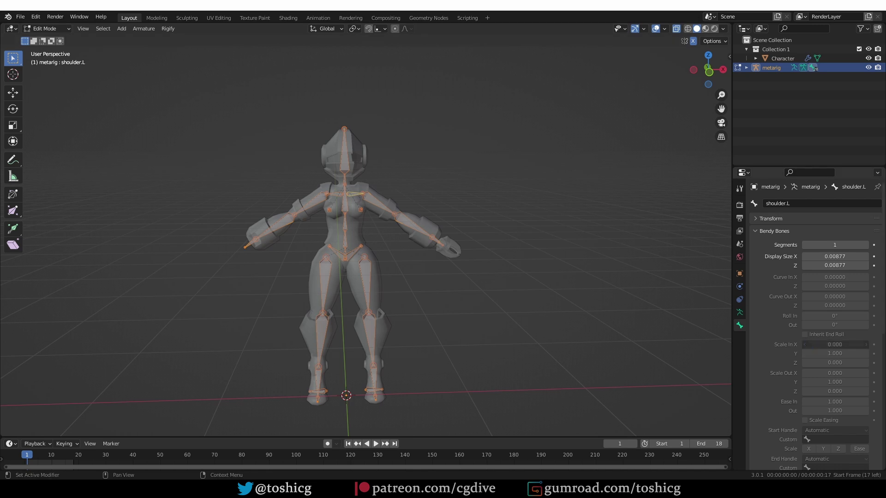
click(847, 344)
text(1)
key(Tab)
key(Tab)
text(1)
key(Tab)
text(1)
key(Tab)
key(Tab)
text(1)
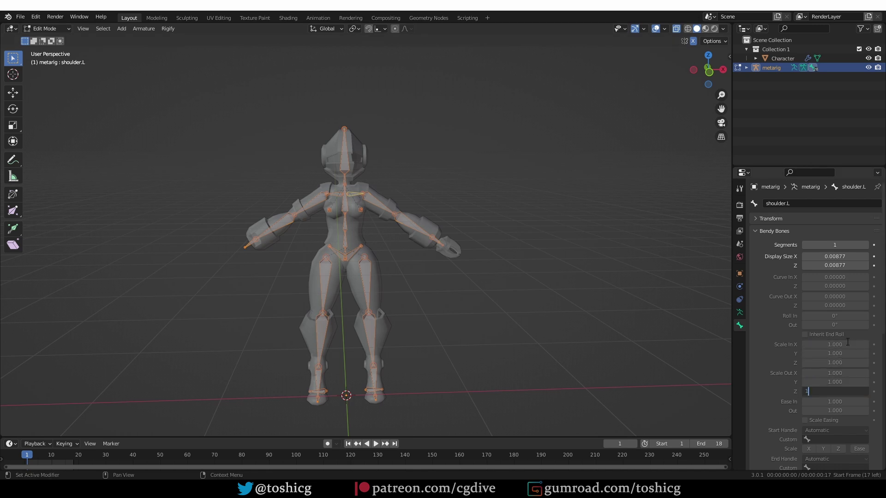
key(Return)
Copy the edit-mode Scale In/Out values to all selected bones and return to Pose Mode with Rigify settings shown
right_click(838, 353)
click(835, 356)
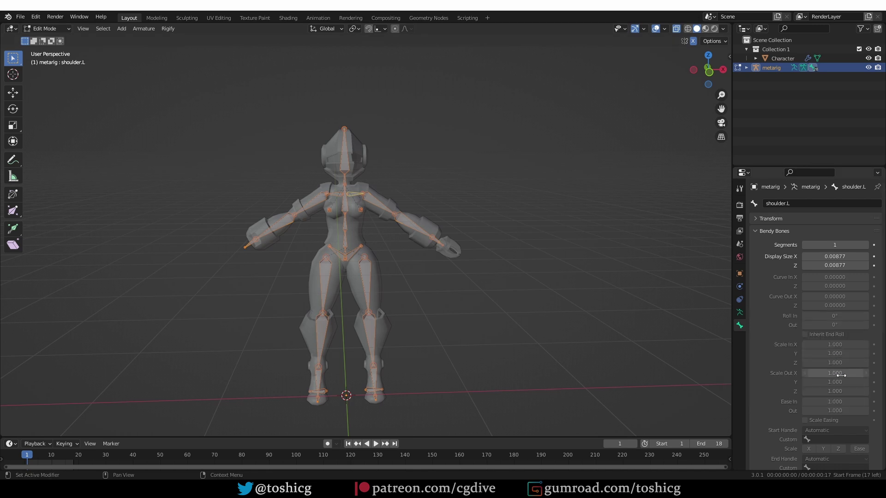
right_click(840, 375)
click(841, 377)
key(ctrl+Tab)
click(740, 312)
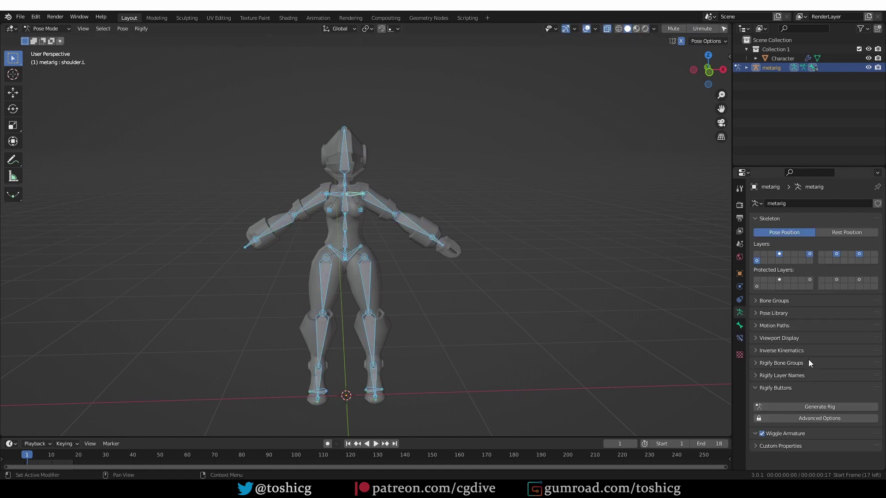
Generate the rig and parent the character to it with automatic weights
click(813, 406)
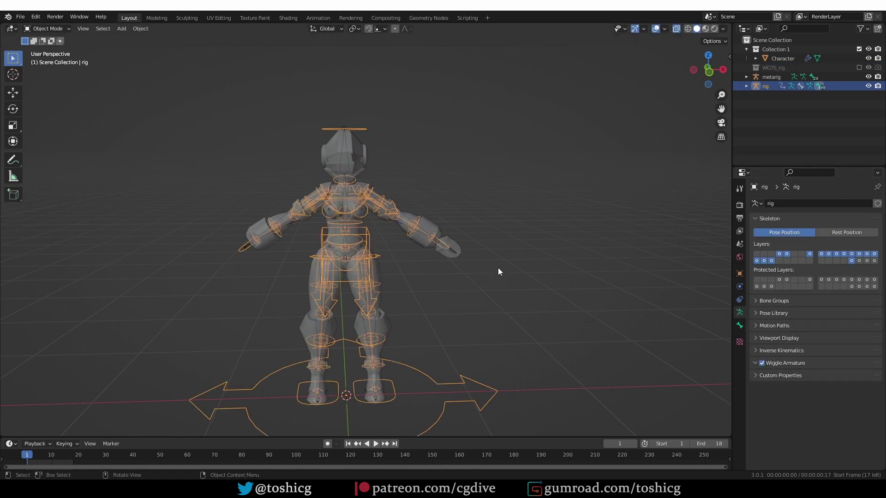
key(ctrl+p)
click(464, 246)
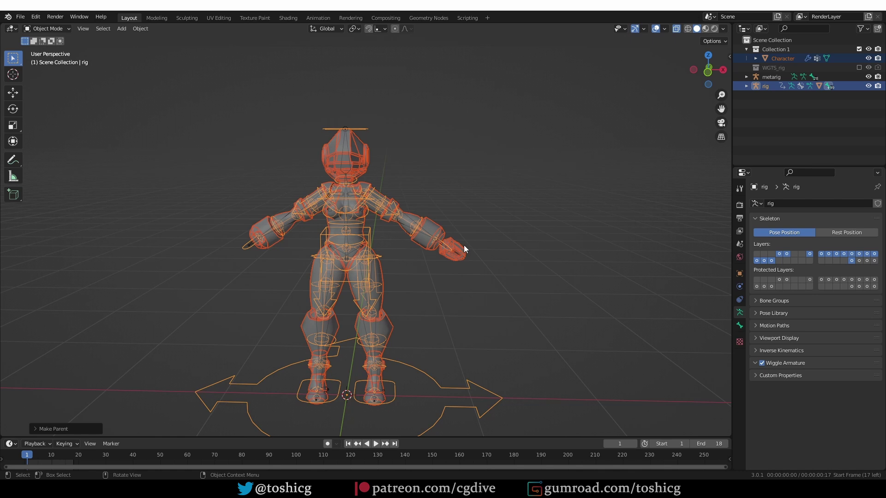
In Pose Mode, try the right hand IK control, then rotate the head control
key(ctrl+Tab)
click(250, 247)
key(g)
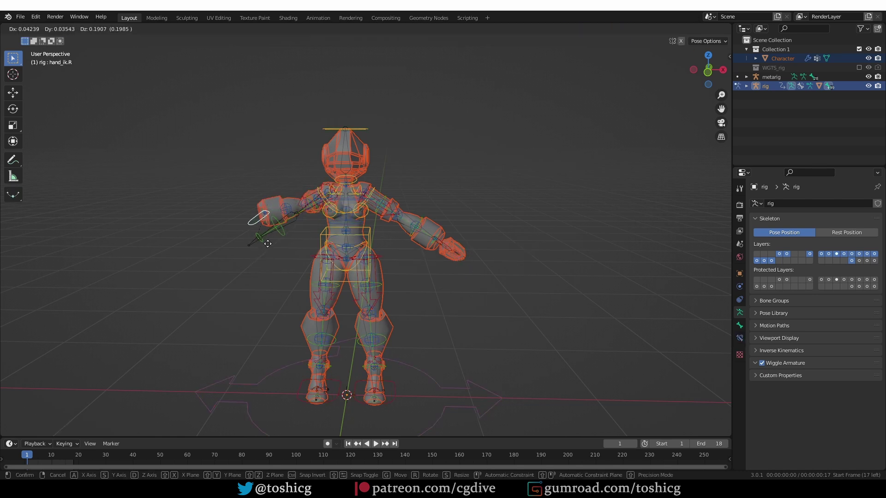
right_click(268, 244)
click(355, 130)
key(r)
key(r)
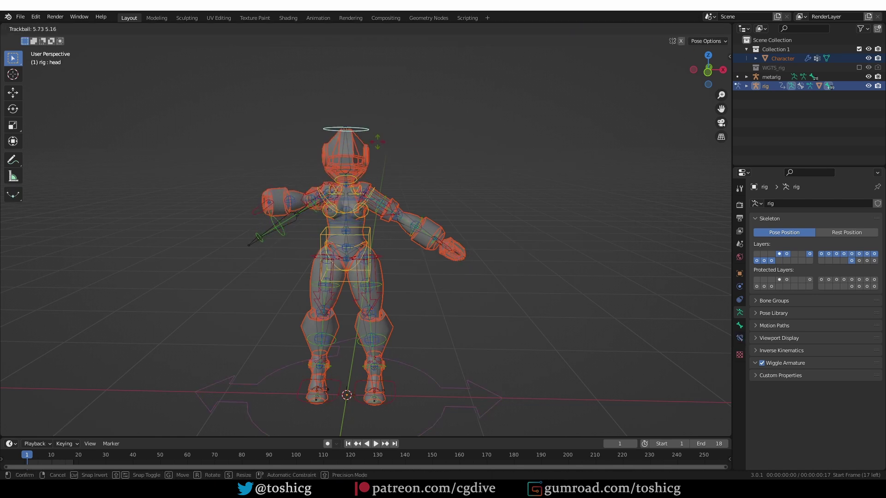
click(417, 140)
Turn off X-ray, rotate again, and move a foot control to bend the leg
key(alt+z)
key(r)
key(r)
click(383, 193)
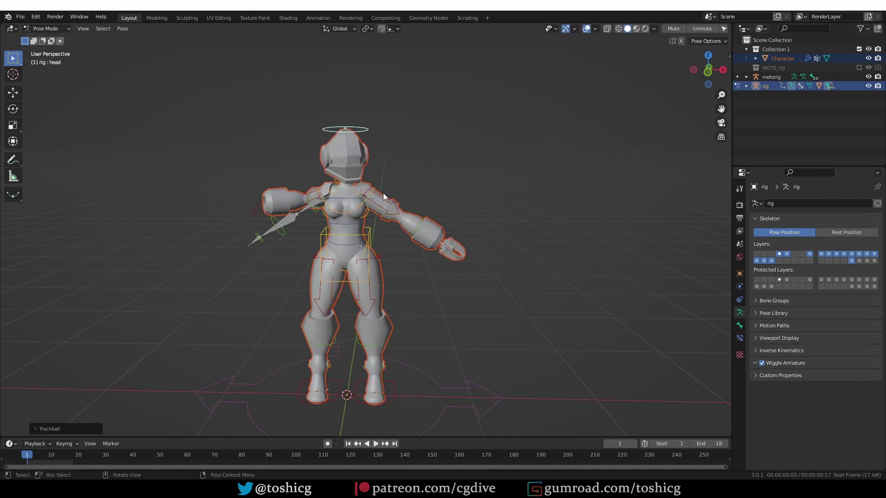
click(316, 388)
key(g)
click(355, 367)
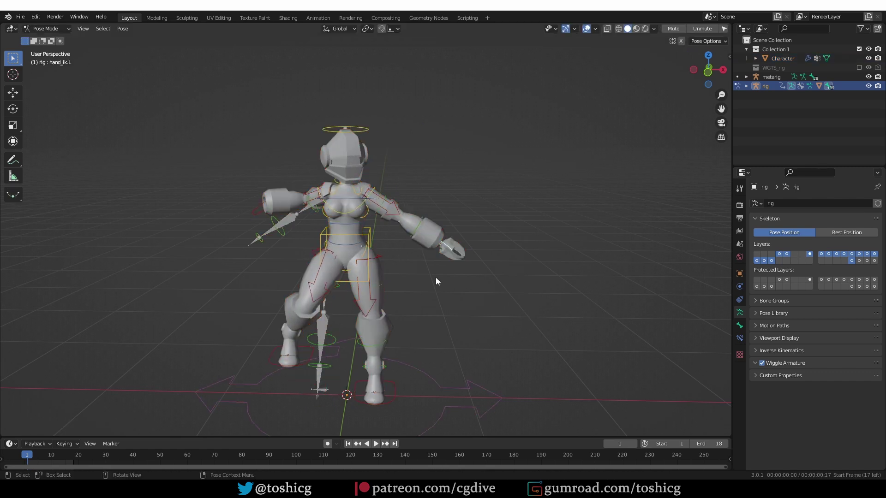